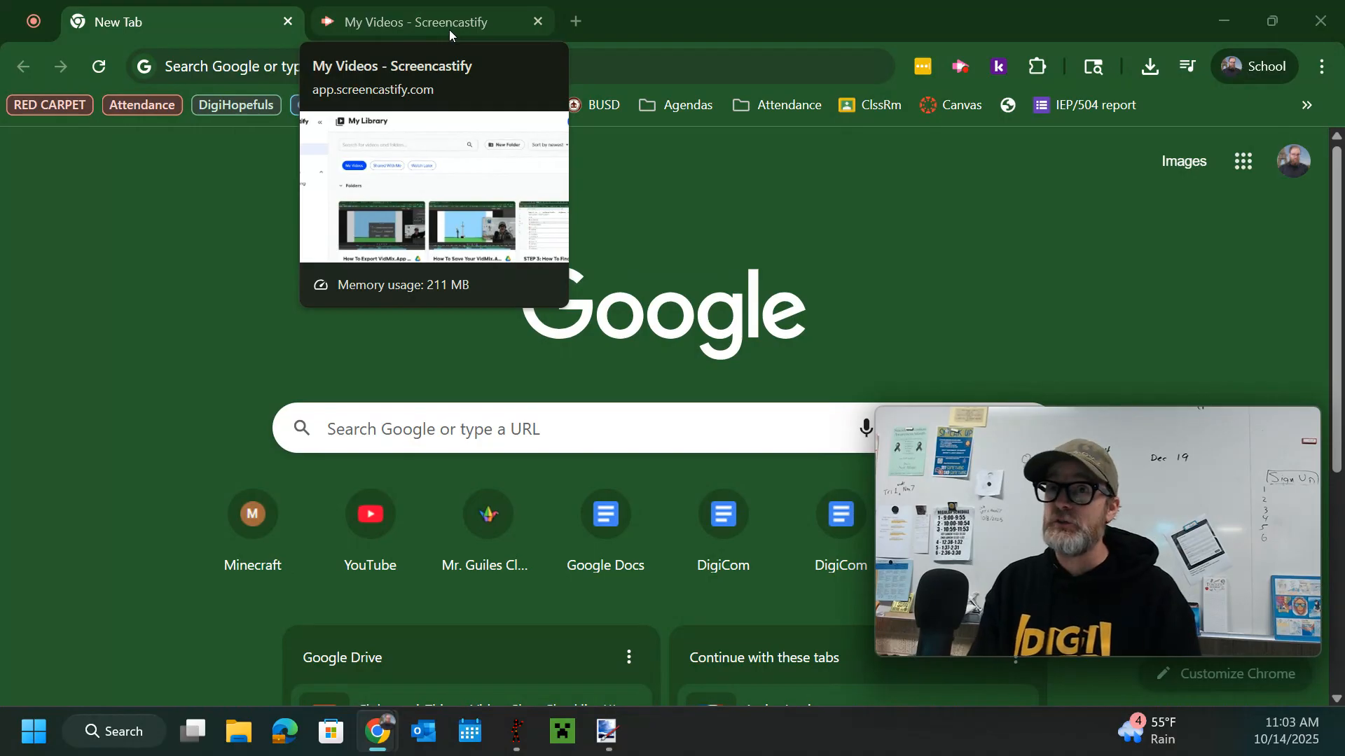
Step: Switch to the Rainy Day Pibble project in Pivot Animator, preview its animation and minimize the window
{"action": "left_click", "coordinate": [577, 21]}
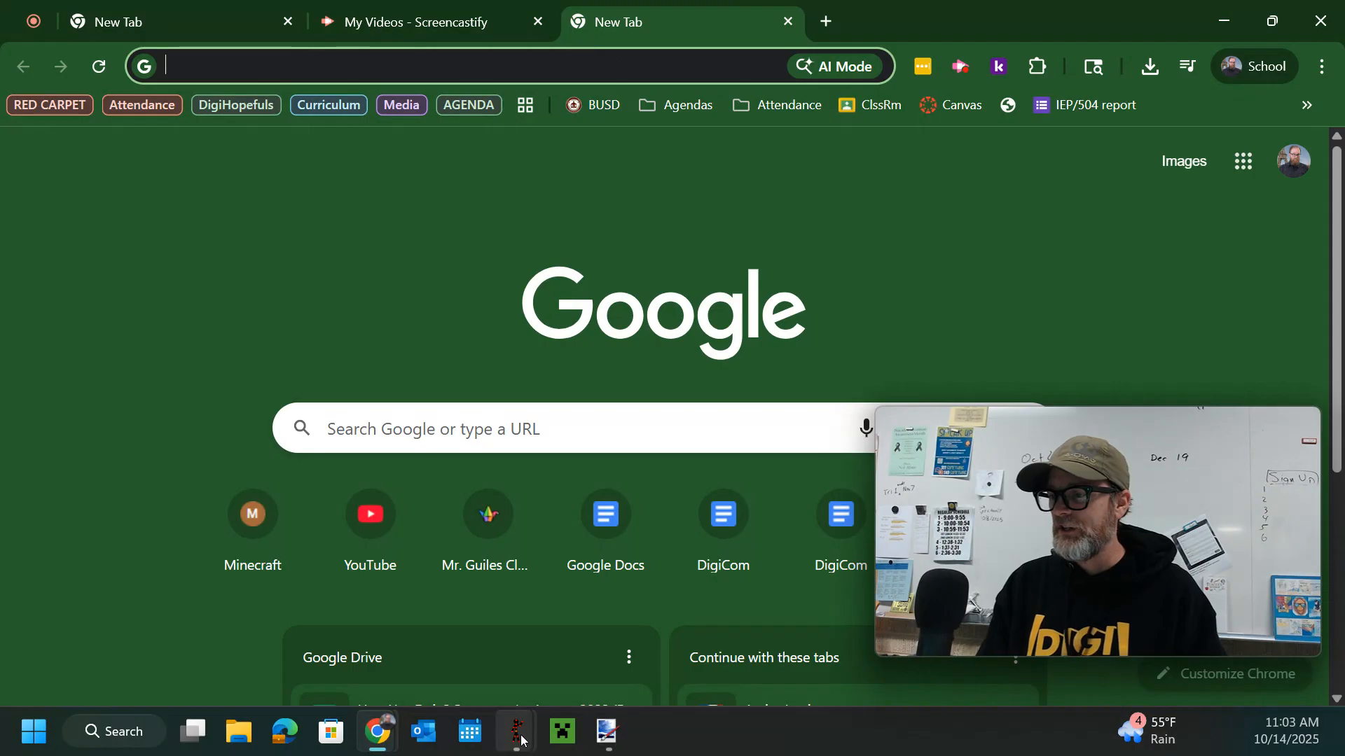
{"action": "mouse_move", "coordinate": [516, 732]}
{"action": "left_click", "coordinate": [418, 599]}
{"action": "mouse_move", "coordinate": [1154, 540]}
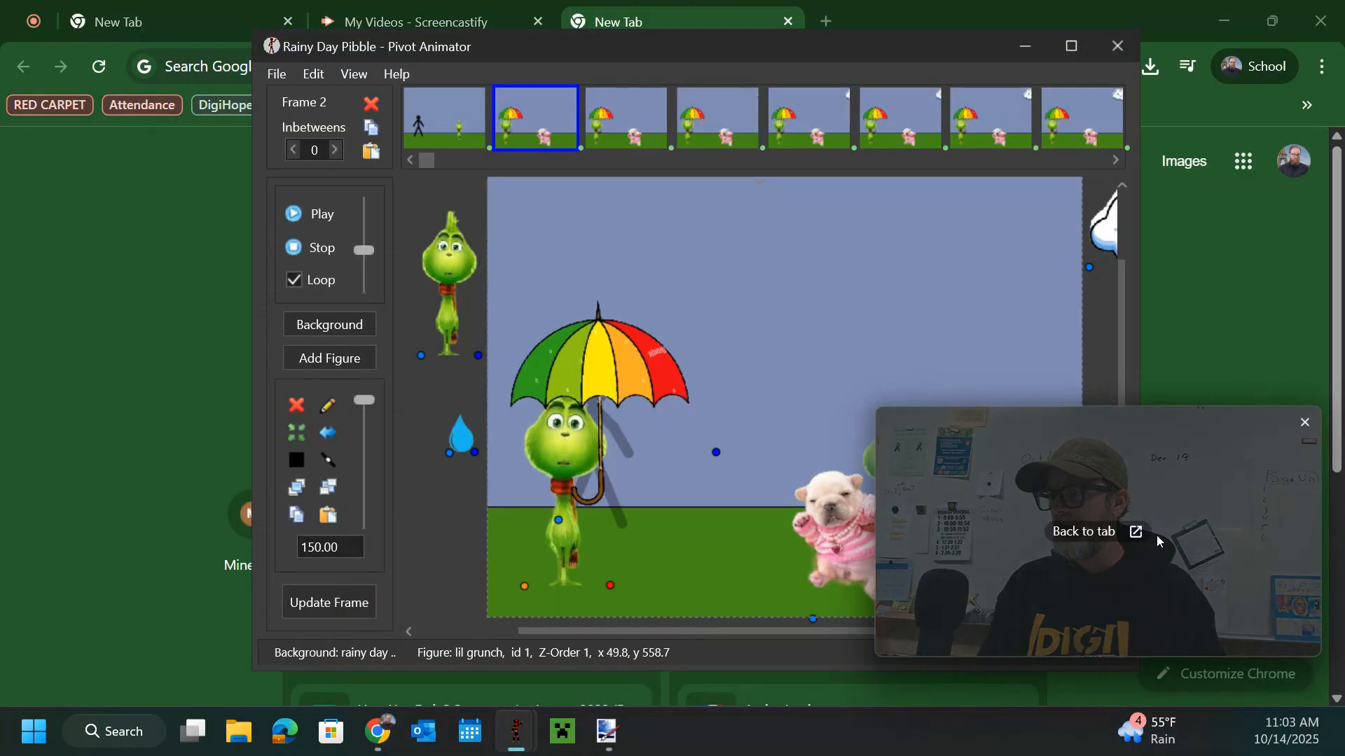
{"action": "left_click_drag", "start_coordinate": [881, 413], "coordinate": [1028, 495]}
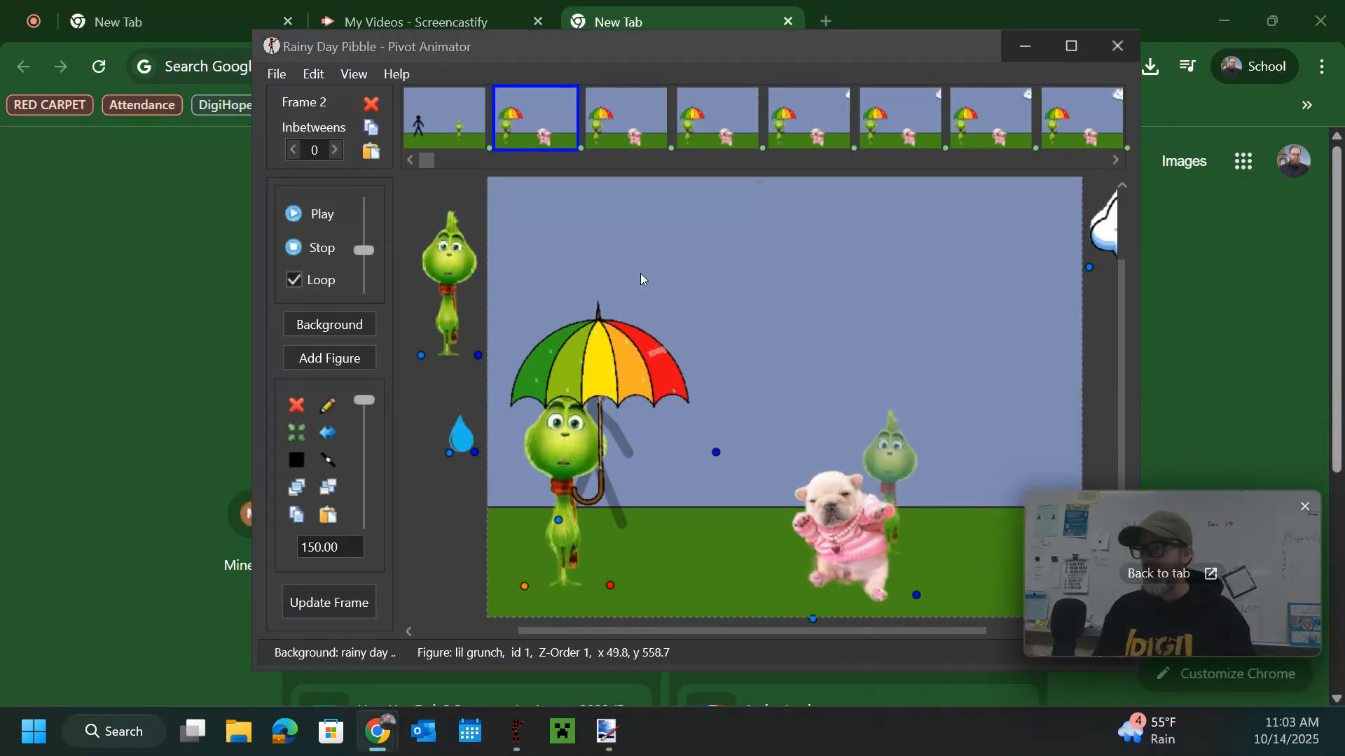
{"action": "left_click_drag", "start_coordinate": [675, 46], "coordinate": [584, 23]}
{"action": "left_click", "coordinate": [224, 191]}
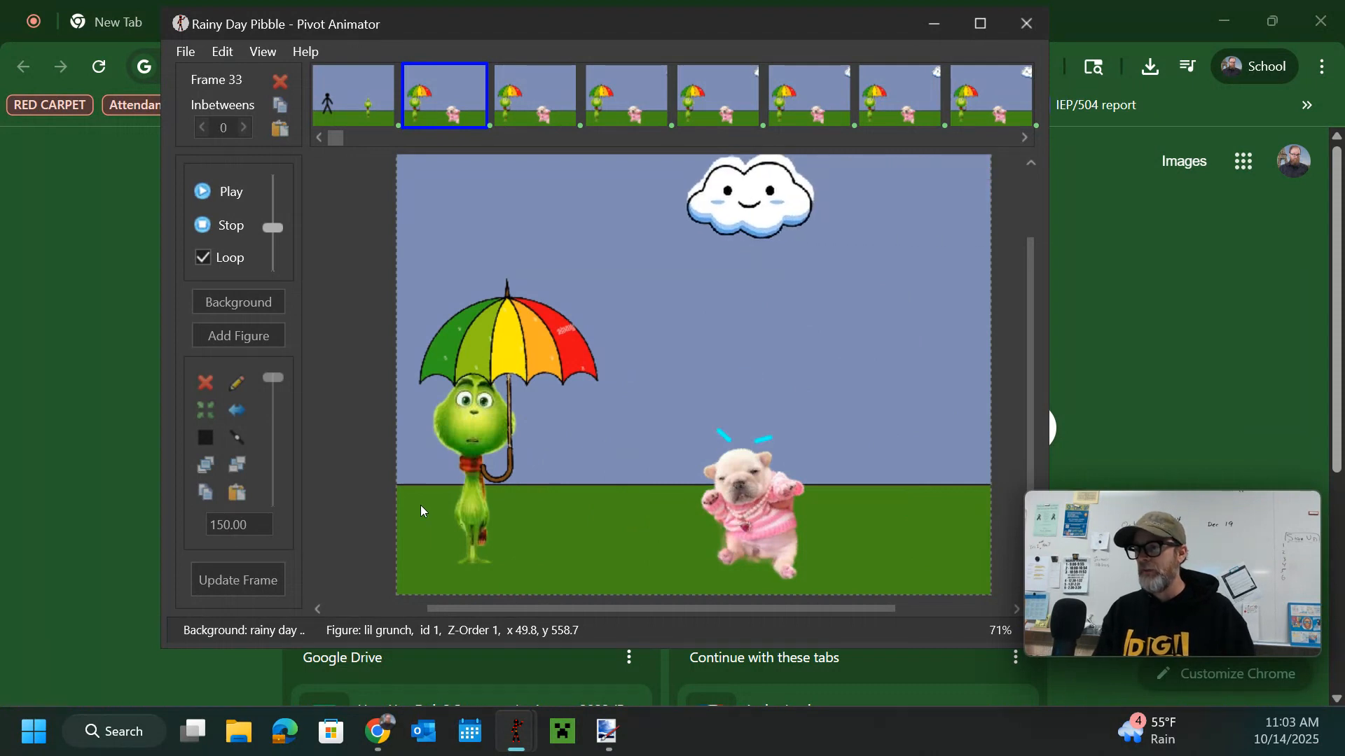
{"action": "left_click", "coordinate": [222, 226]}
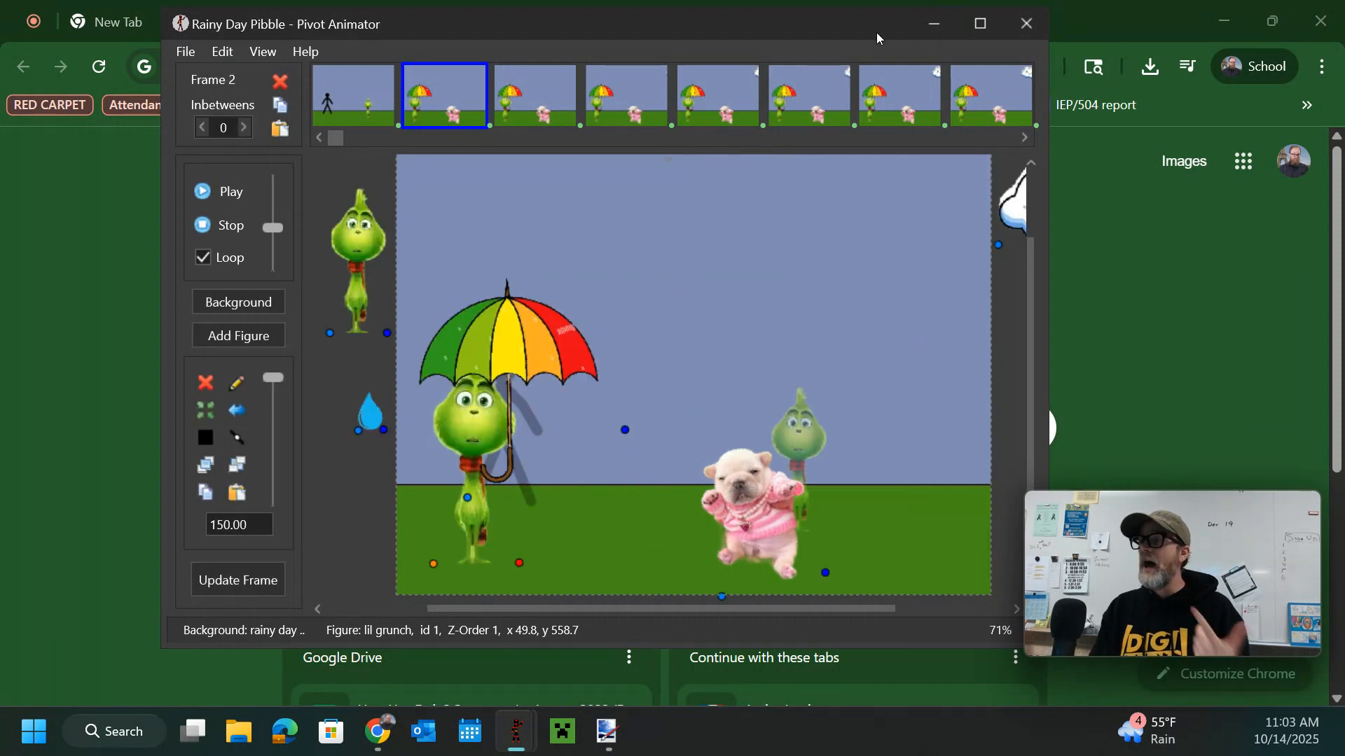
{"action": "left_click", "coordinate": [933, 28]}
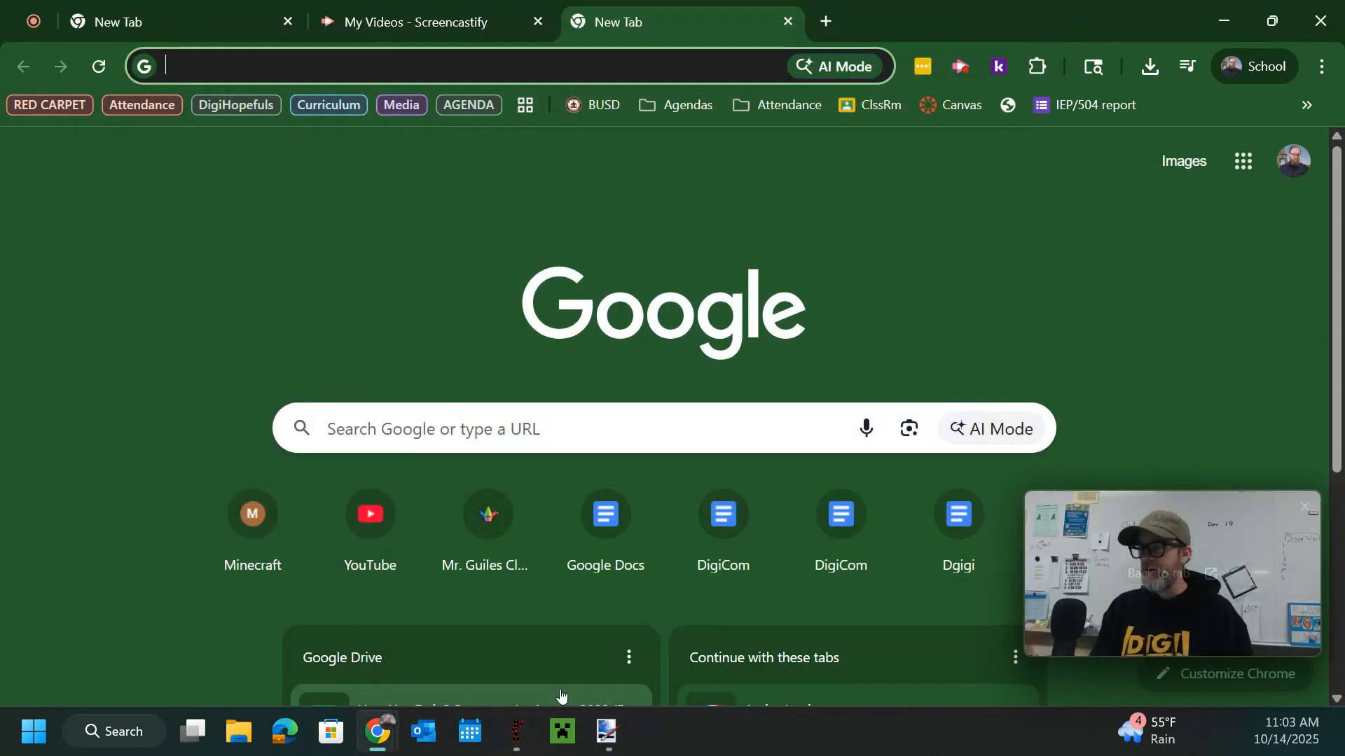
Step: Bring up the untitled Pivot Animator project and shift its window sideways on the desktop
{"action": "mouse_move", "coordinate": [531, 717]}
{"action": "left_click", "coordinate": [606, 660]}
{"action": "left_click_drag", "start_coordinate": [783, 134], "coordinate": [658, 133]}
Step: Search Google for "grinch" in a new browser tab and look through the results
{"action": "left_click", "coordinate": [826, 22]}
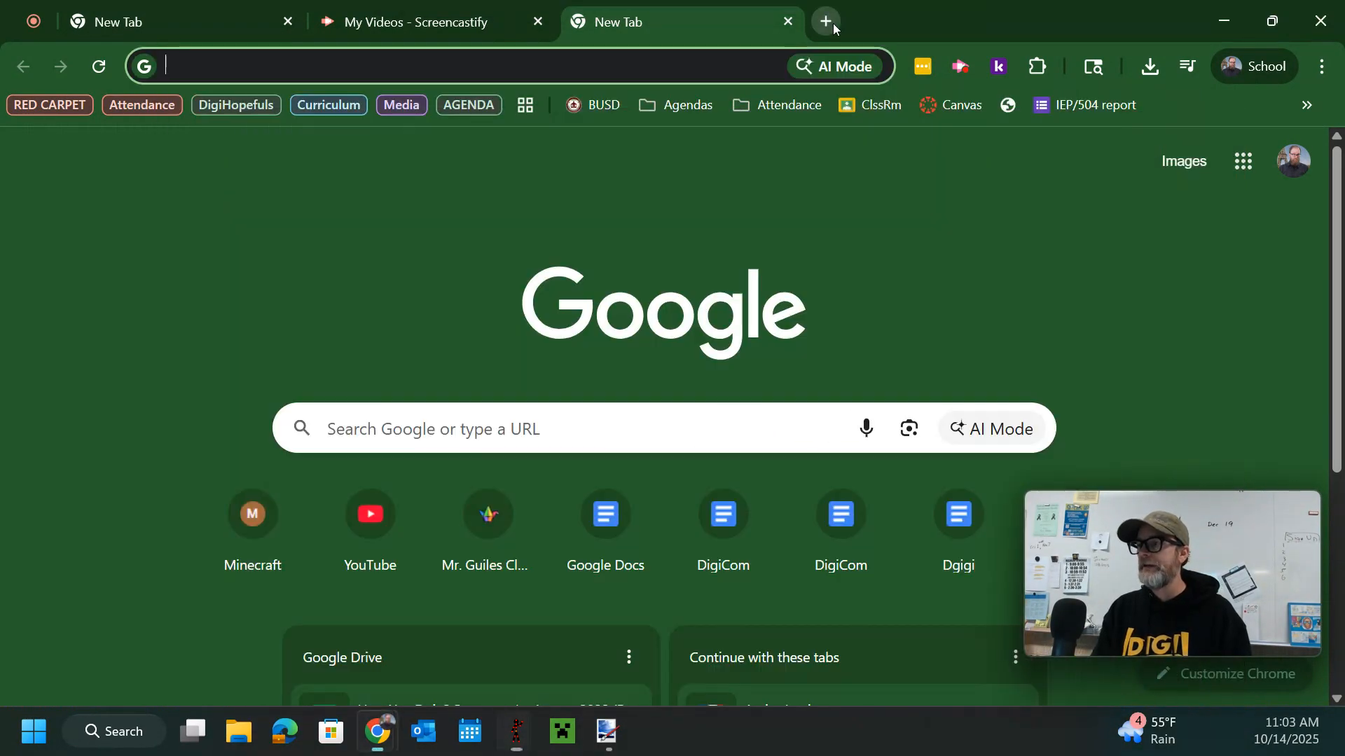
{"action": "left_click", "coordinate": [595, 60]}
{"action": "type", "text": "grinch"}
{"action": "key", "text": "Return"}
{"action": "scroll", "coordinate": [683, 276], "scroll_direction": "down", "scroll_amount": 3}
{"action": "scroll", "coordinate": [683, 276], "scroll_direction": "down", "scroll_amount": 5}
{"action": "scroll", "coordinate": [685, 280], "scroll_direction": "up", "scroll_amount": 10}
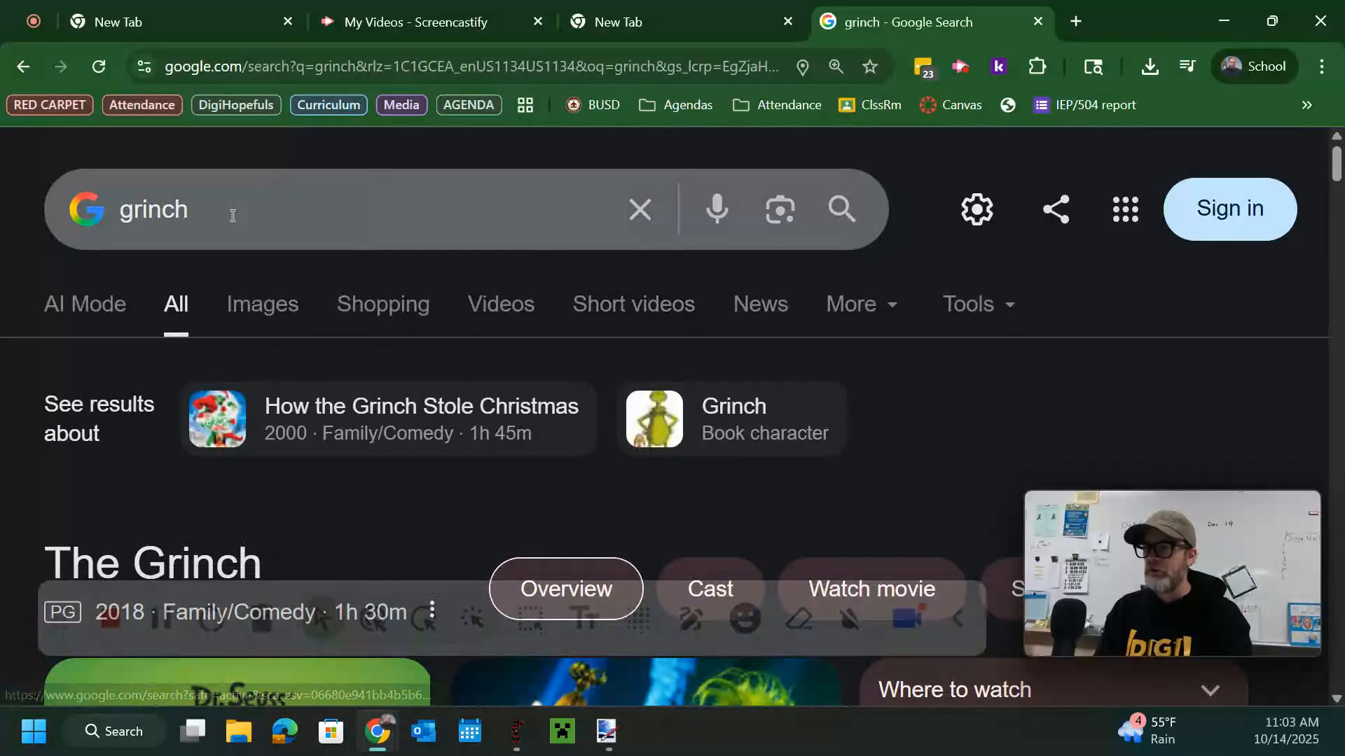
Step: Refine the Google search to "little grinch" and show only image results
{"action": "left_click", "coordinate": [120, 209]}
{"action": "type", "text": "little"}
{"action": "key", "text": "Return"}
{"action": "scroll", "coordinate": [862, 564], "scroll_direction": "down", "scroll_amount": 3}
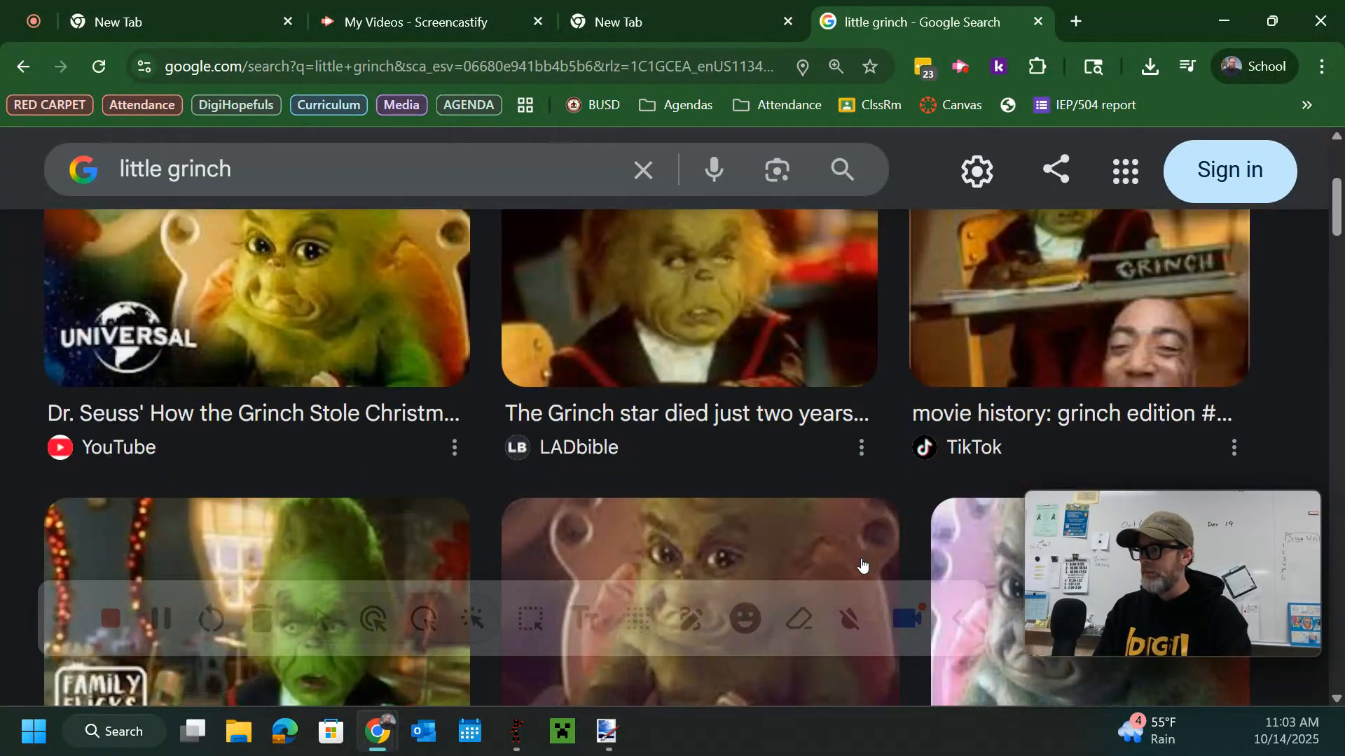
{"action": "scroll", "coordinate": [862, 565], "scroll_direction": "down", "scroll_amount": 5}
{"action": "scroll", "coordinate": [872, 465], "scroll_direction": "up", "scroll_amount": 9}
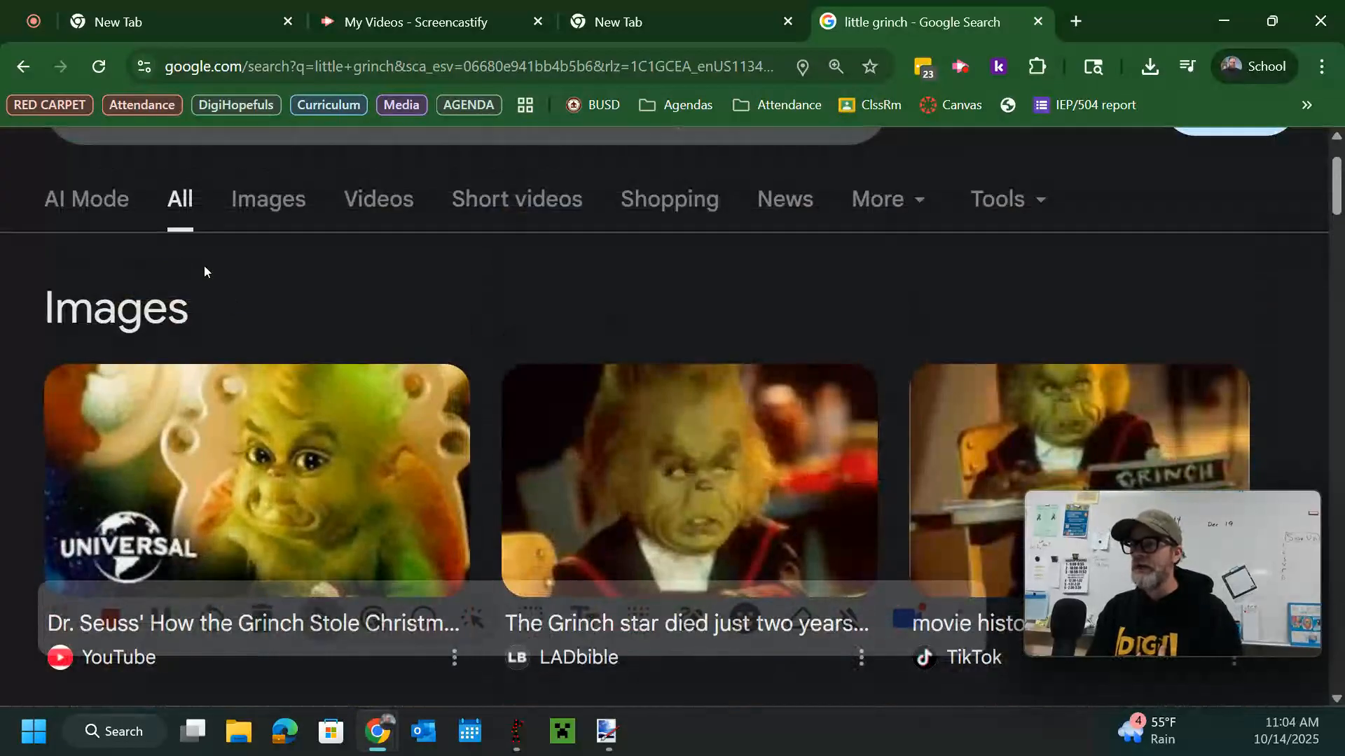
{"action": "left_click", "coordinate": [283, 218]}
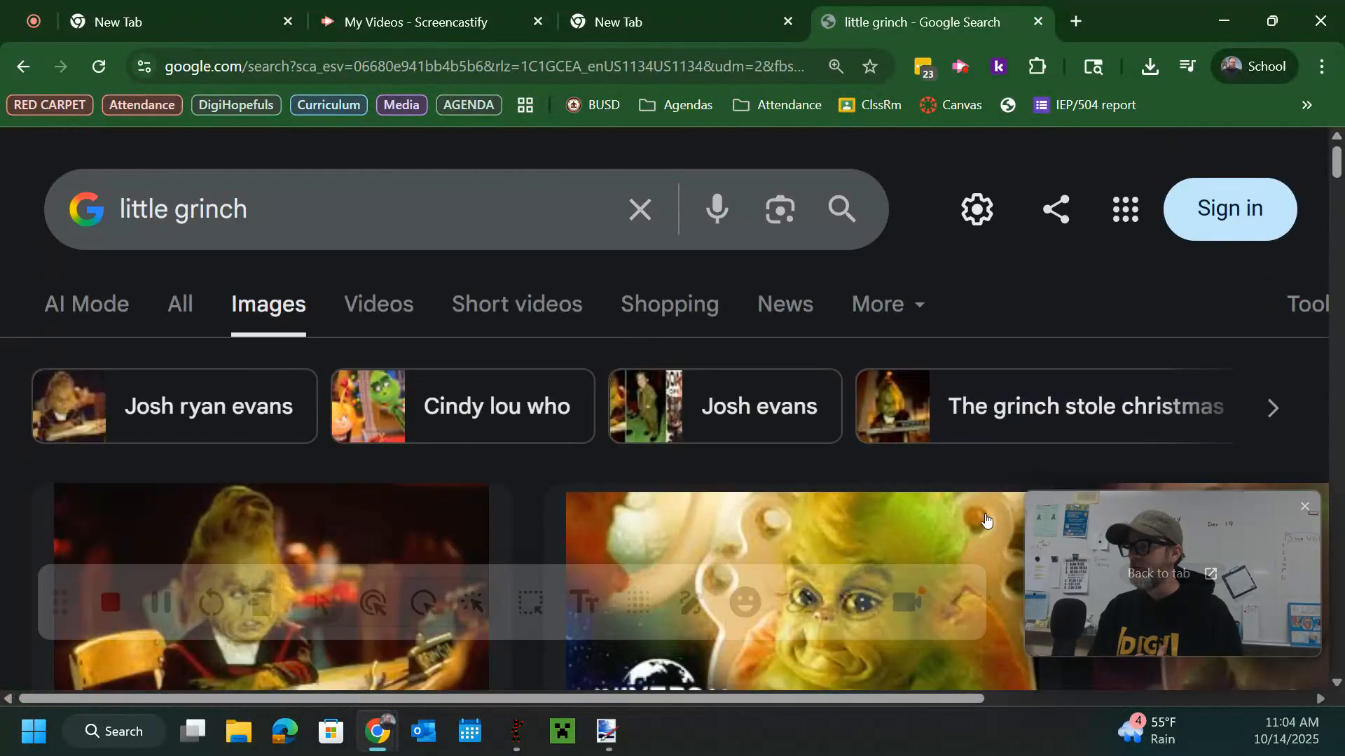
Step: Find the eBay image of the cartoon baby Grinch wearing a red scarf and copy the image
{"action": "scroll", "coordinate": [823, 336], "scroll_direction": "down", "scroll_amount": 6}
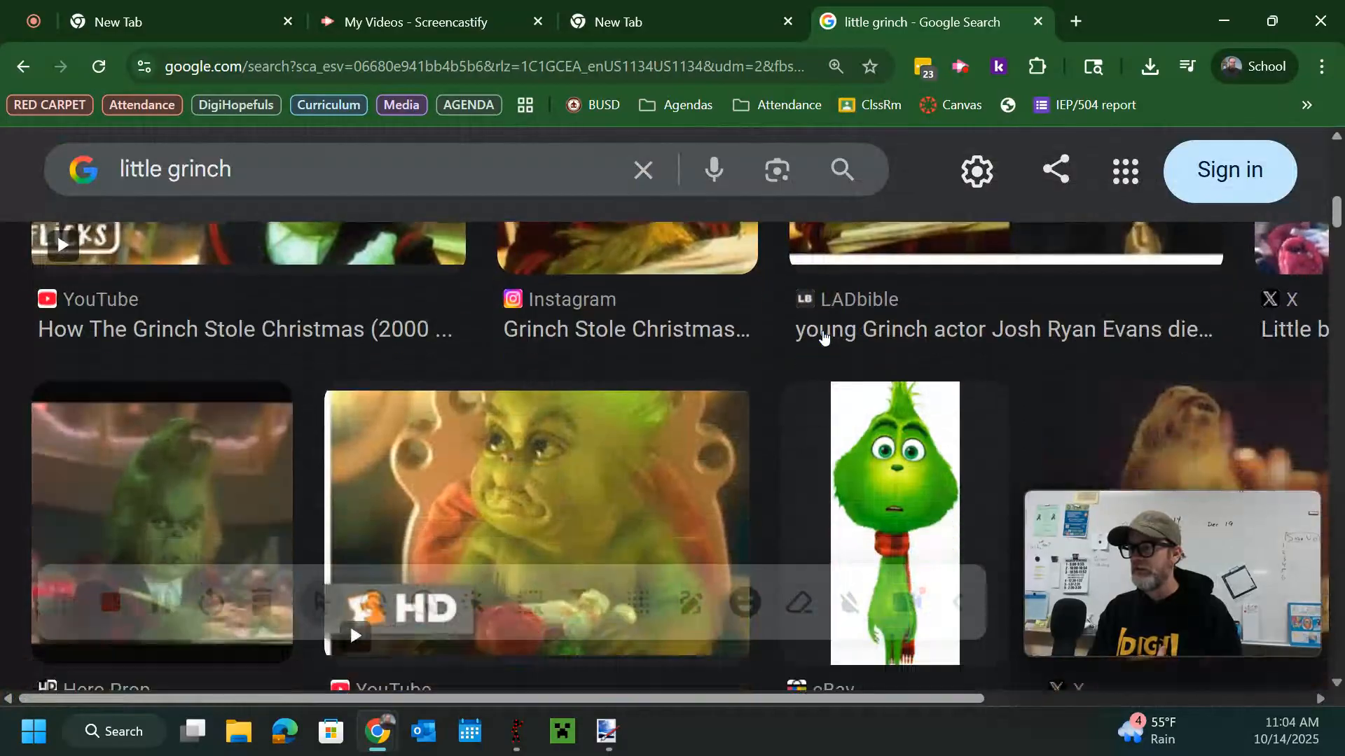
{"action": "scroll", "coordinate": [823, 337], "scroll_direction": "down", "scroll_amount": 2}
{"action": "left_click", "coordinate": [895, 332]}
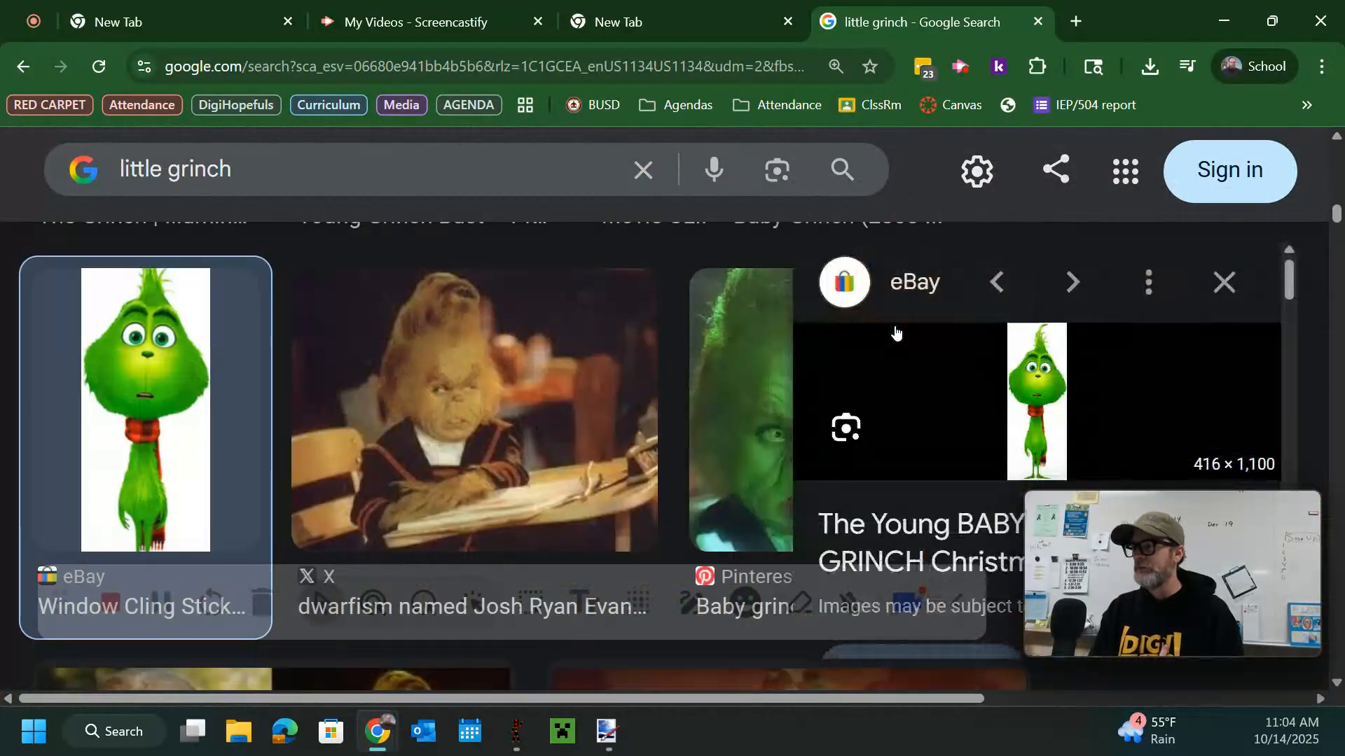
{"action": "right_click", "coordinate": [1044, 393]}
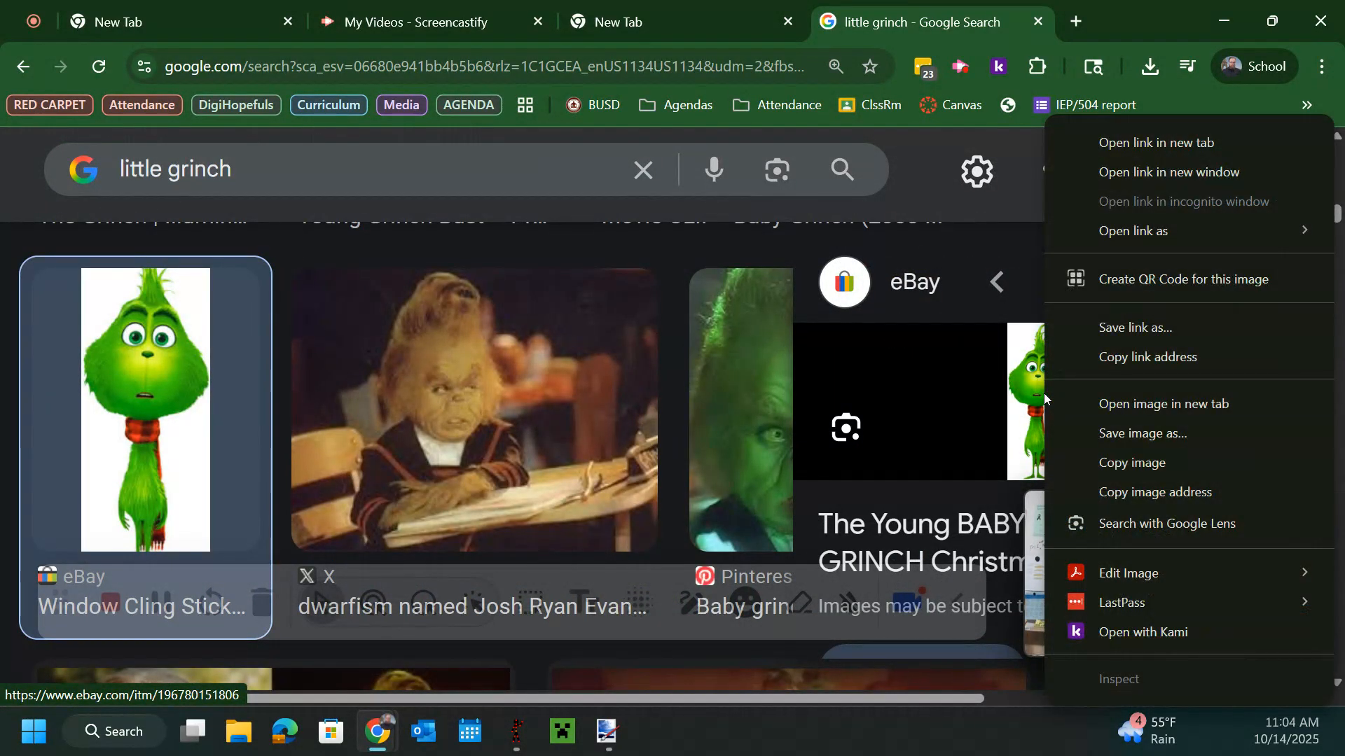
{"action": "left_click", "coordinate": [1115, 464]}
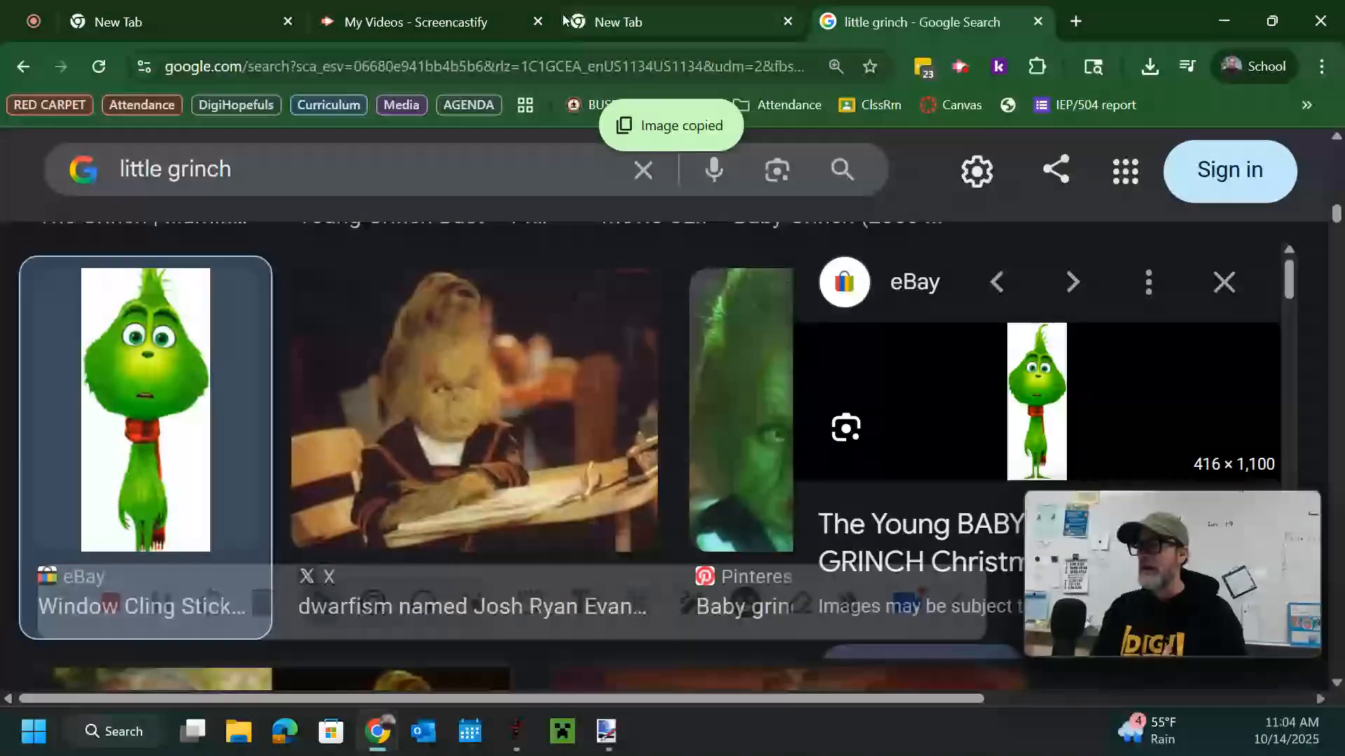
Step: Load removebg.com in the empty browser tab and paste in the copied Grinch image for background removal
{"action": "left_click", "coordinate": [700, 24]}
{"action": "left_click", "coordinate": [507, 72]}
{"action": "type", "text": "removebg.com"}
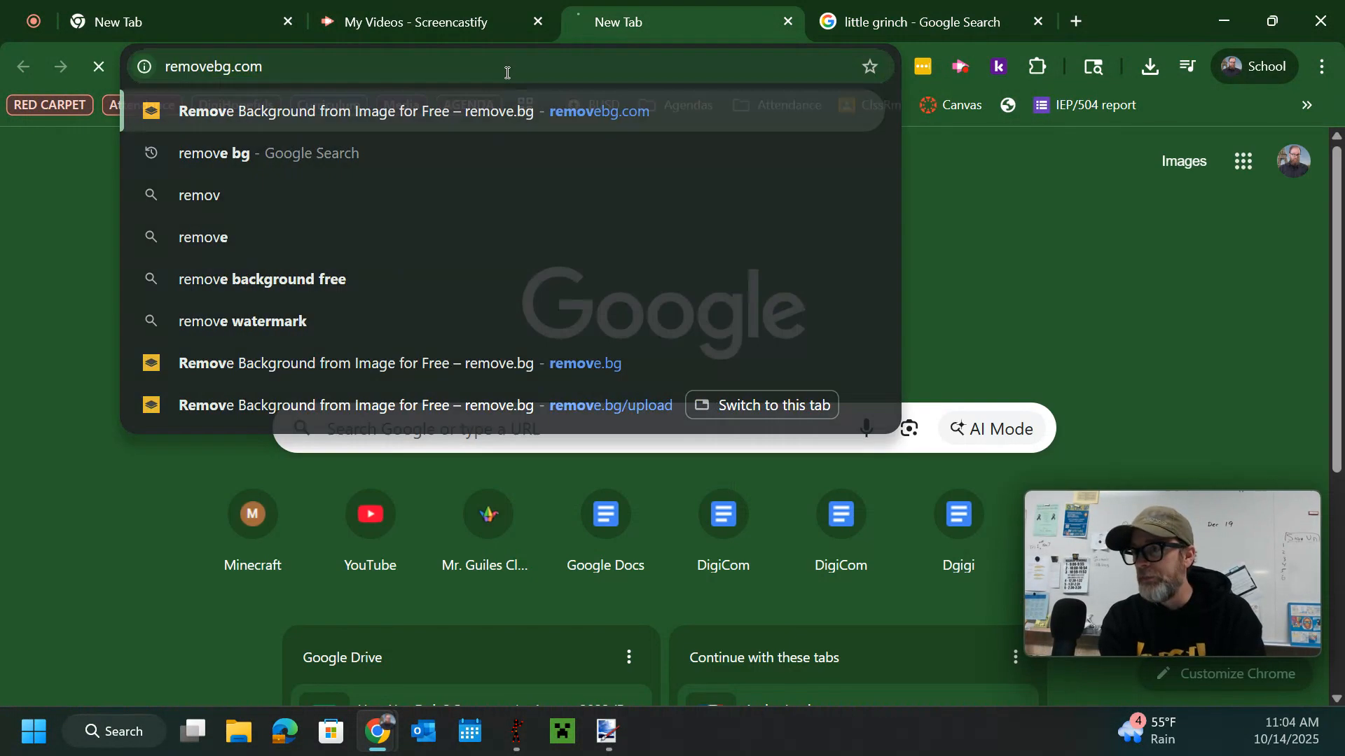
{"action": "key", "text": "Return"}
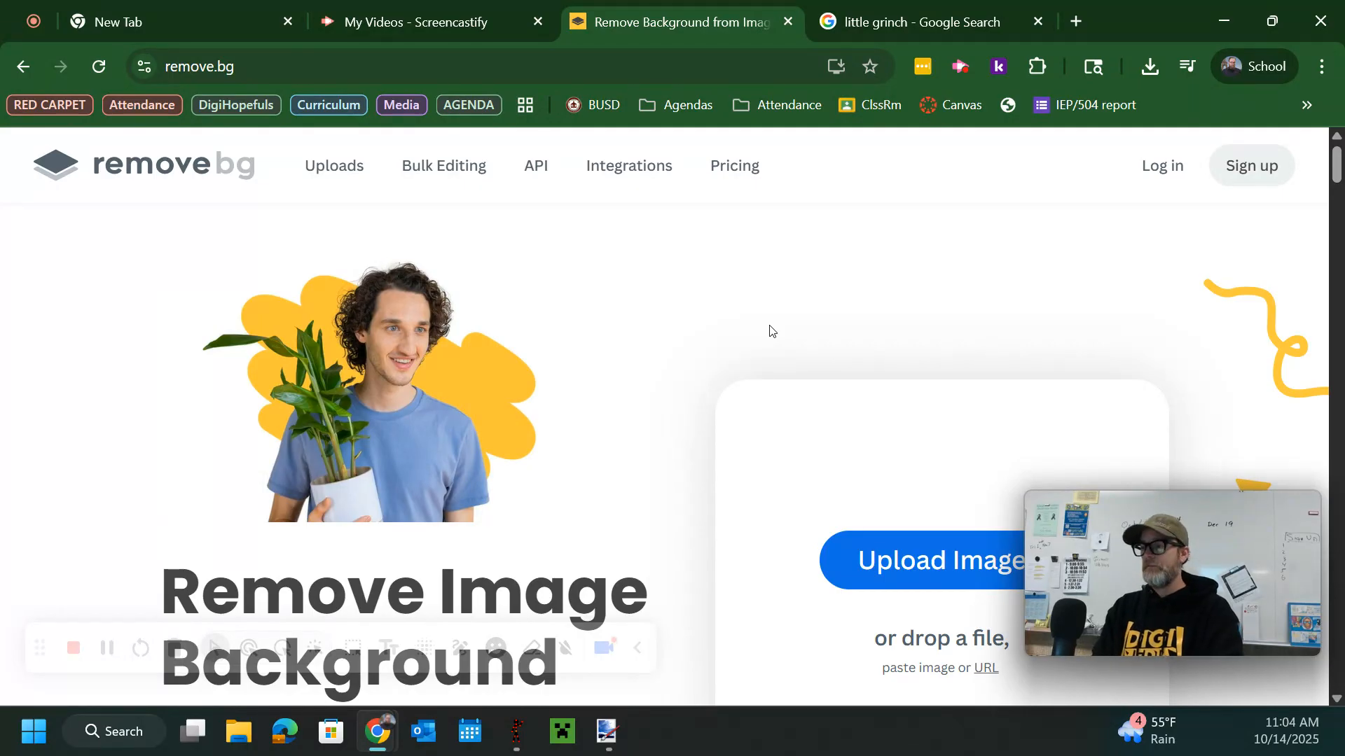
{"action": "key", "text": "ctrl+v"}
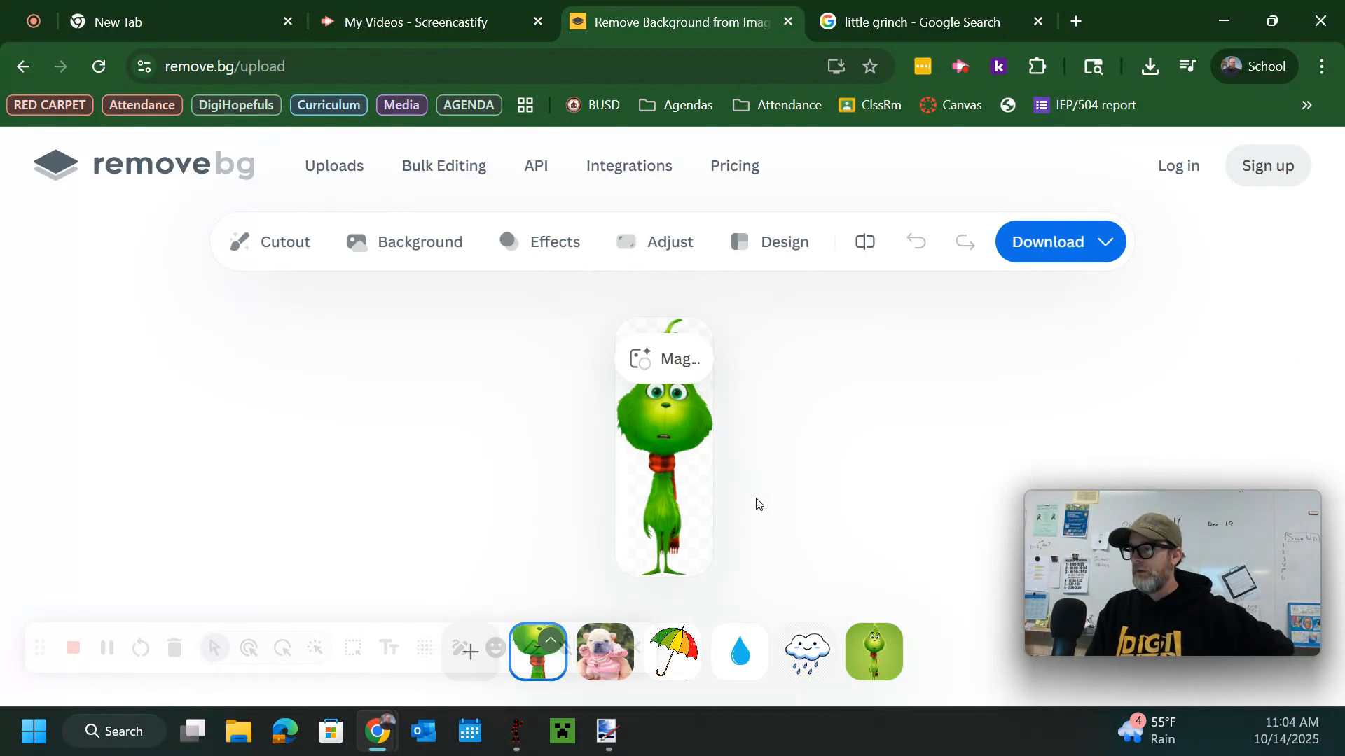
Step: Download the free 307 x 813 preview of the cutout to Downloads as "lil grumchy"
{"action": "left_click", "coordinate": [1054, 244]}
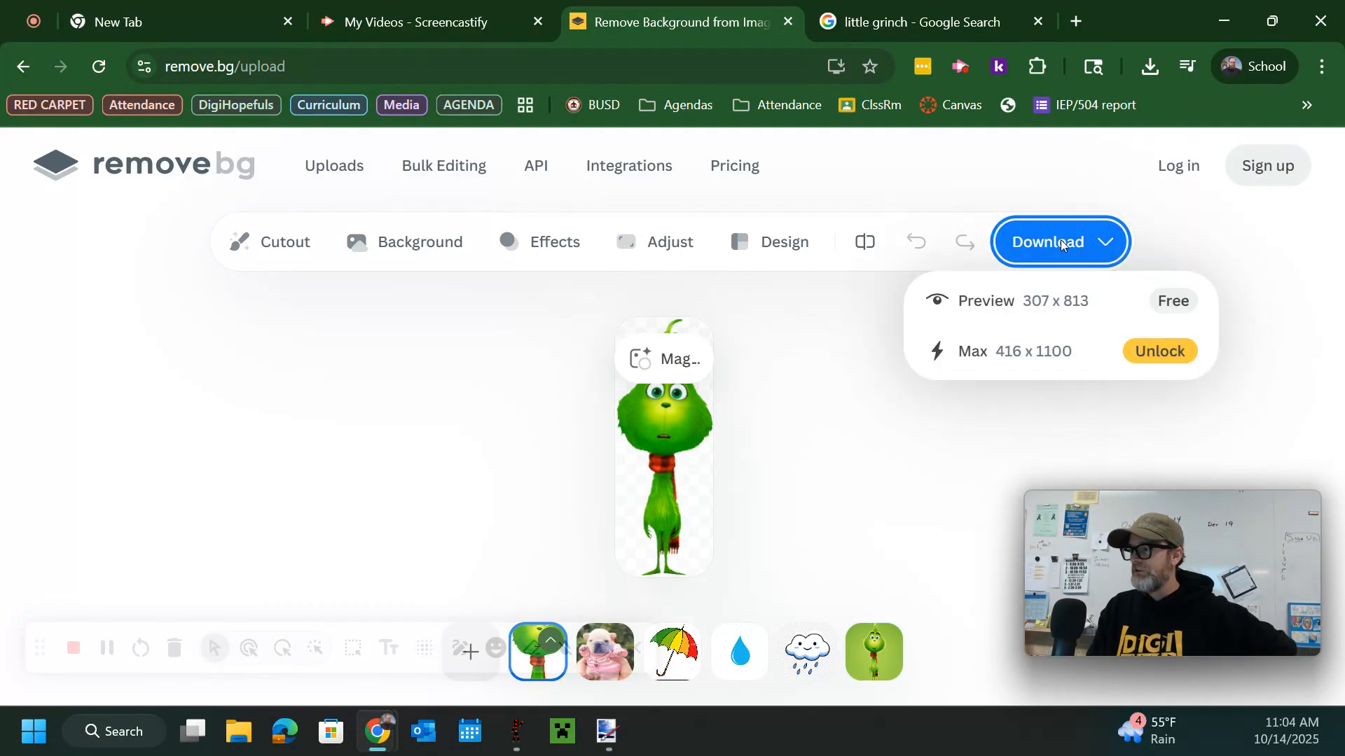
{"action": "left_click", "coordinate": [1040, 299]}
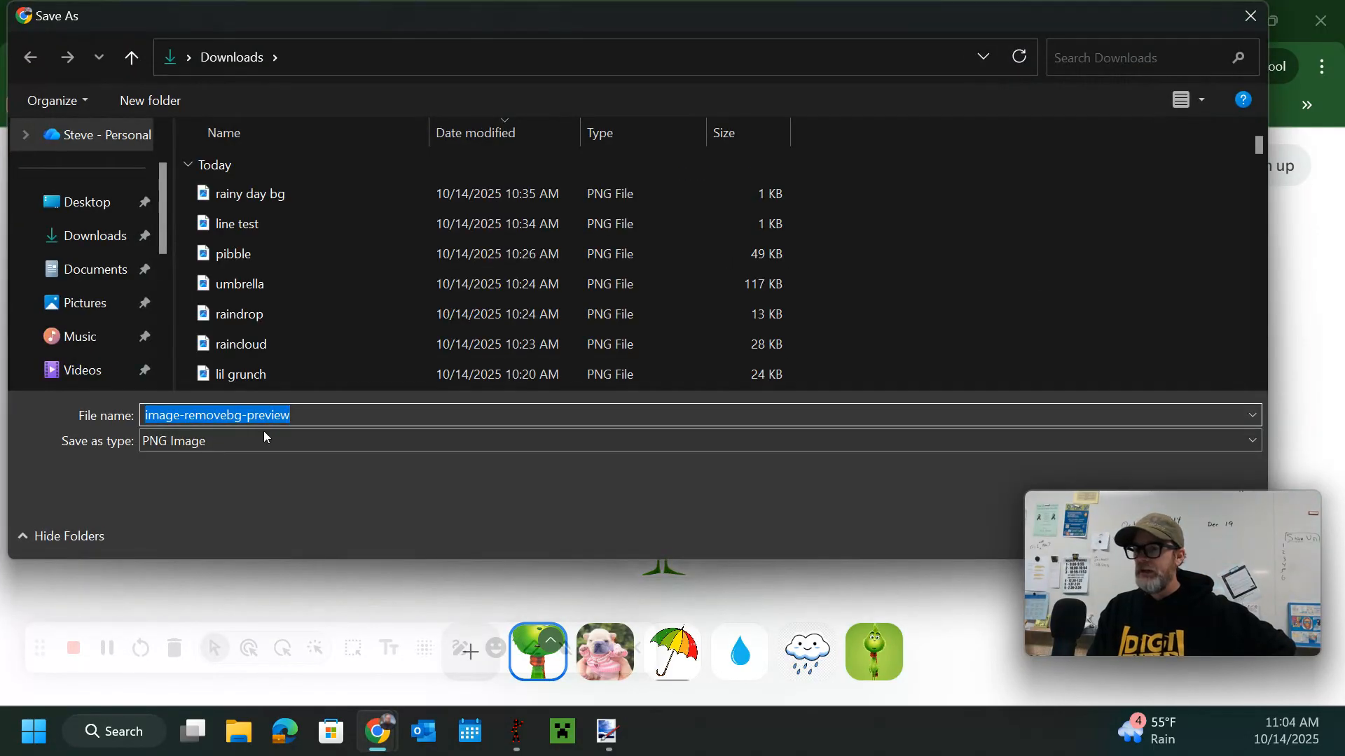
{"action": "type", "text": "lil "}
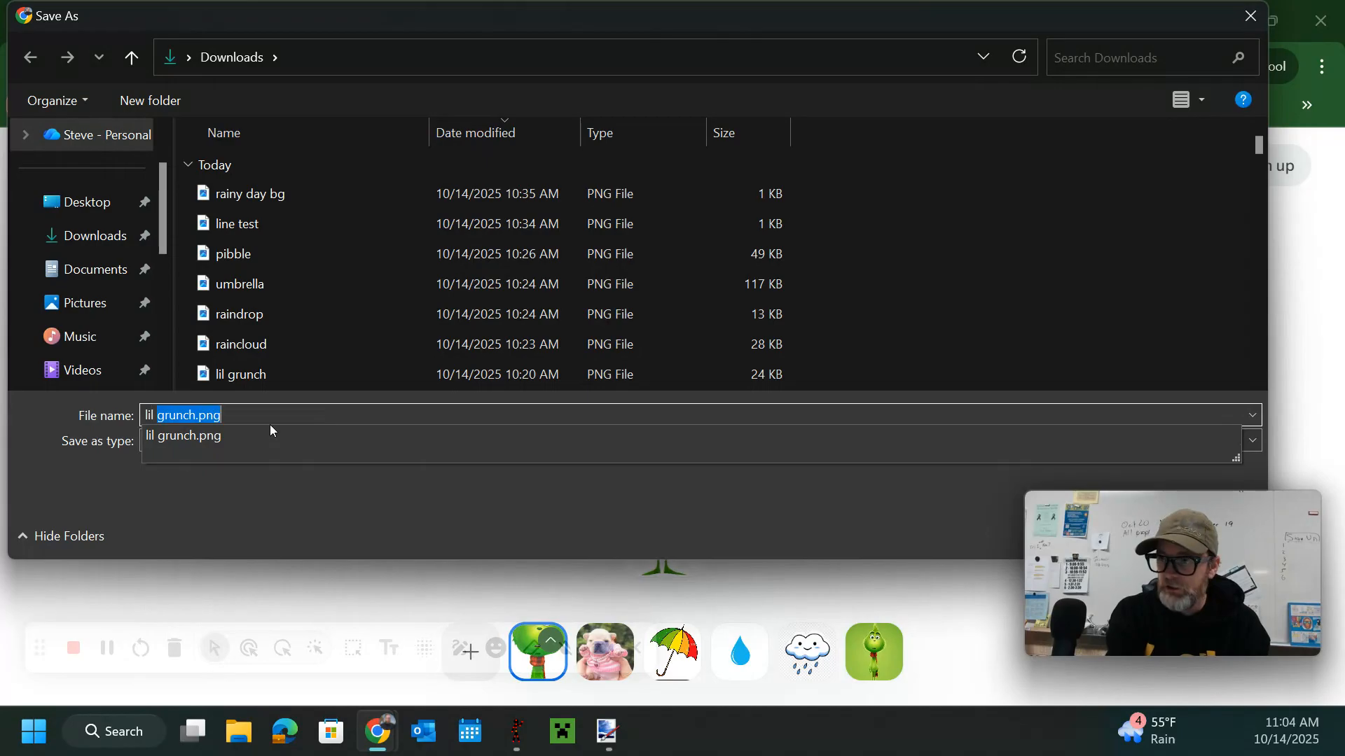
{"action": "type", "text": "grucn"}
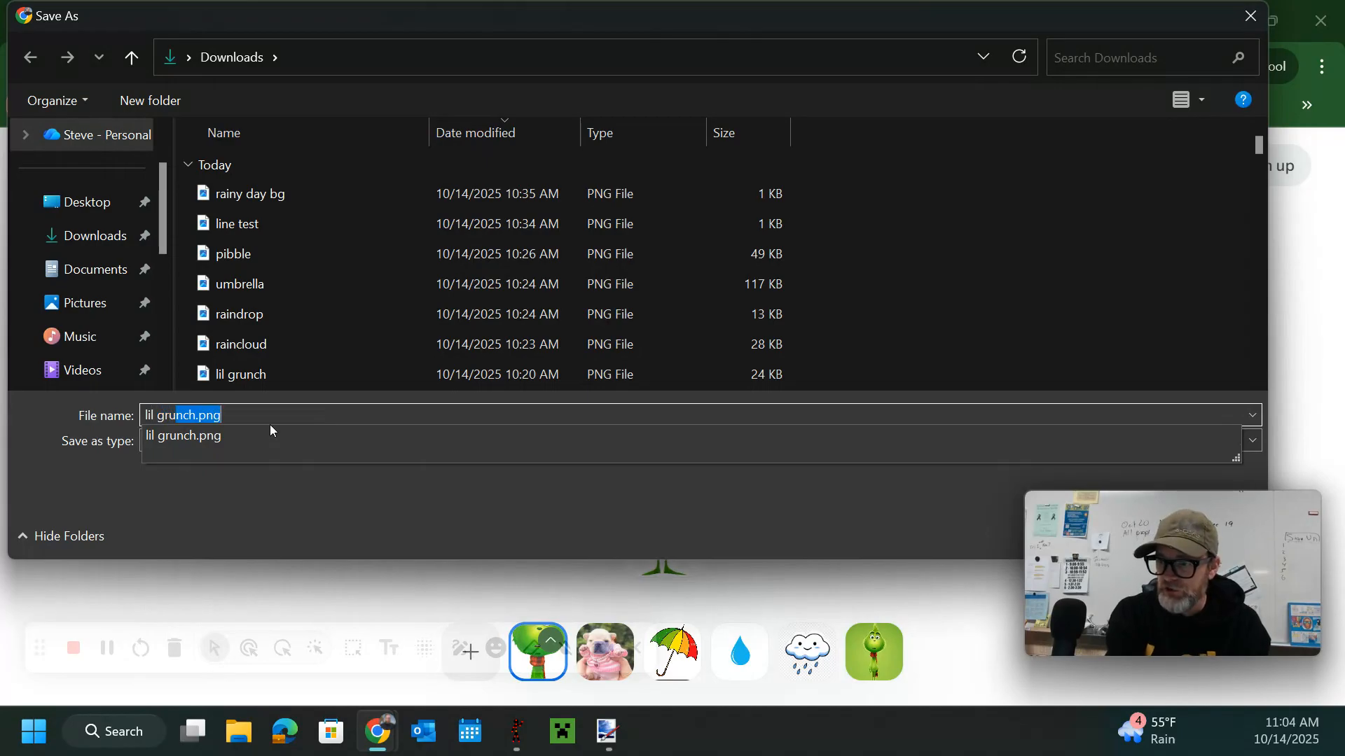
{"action": "key", "text": "BackSpace"}
{"action": "key", "text": "BackSpace"}
{"action": "type", "text": "m"}
{"action": "key", "text": "BackSpace"}
{"action": "type", "text": "mchy"}
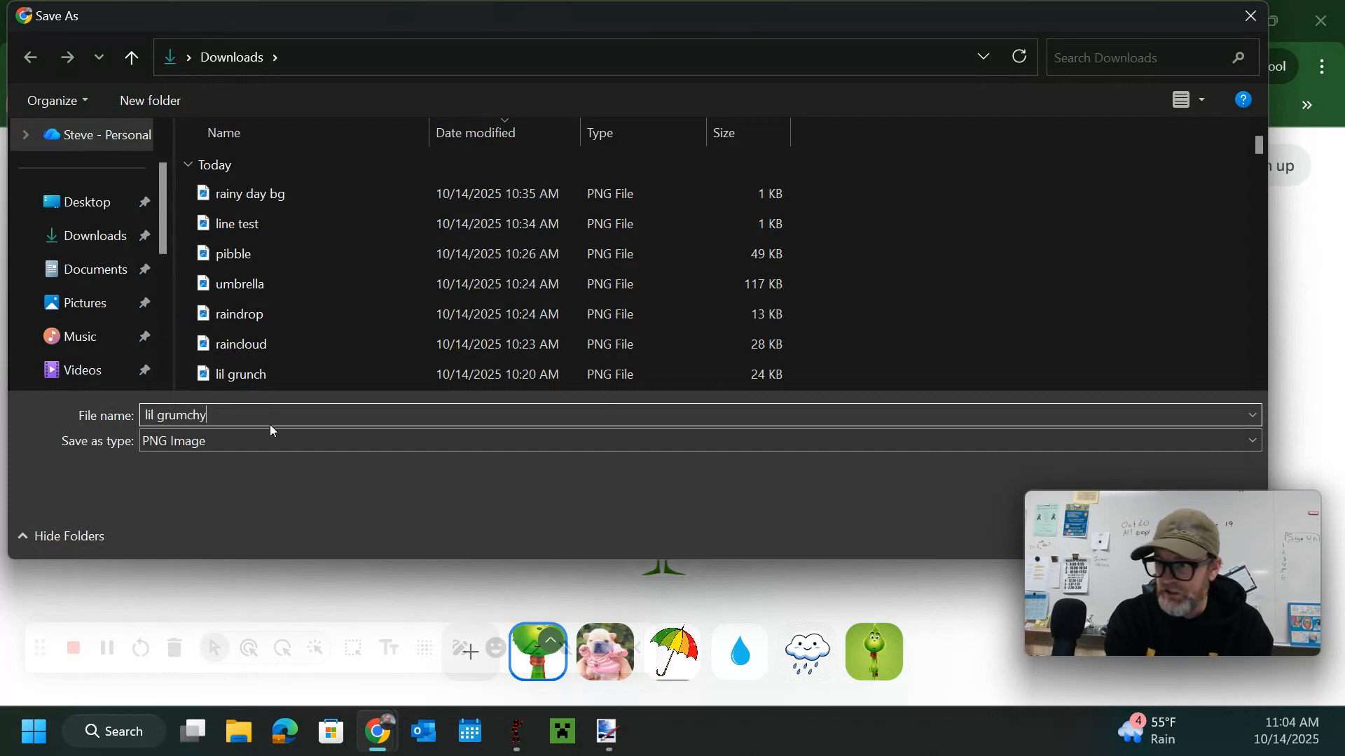
{"action": "key", "text": "Return"}
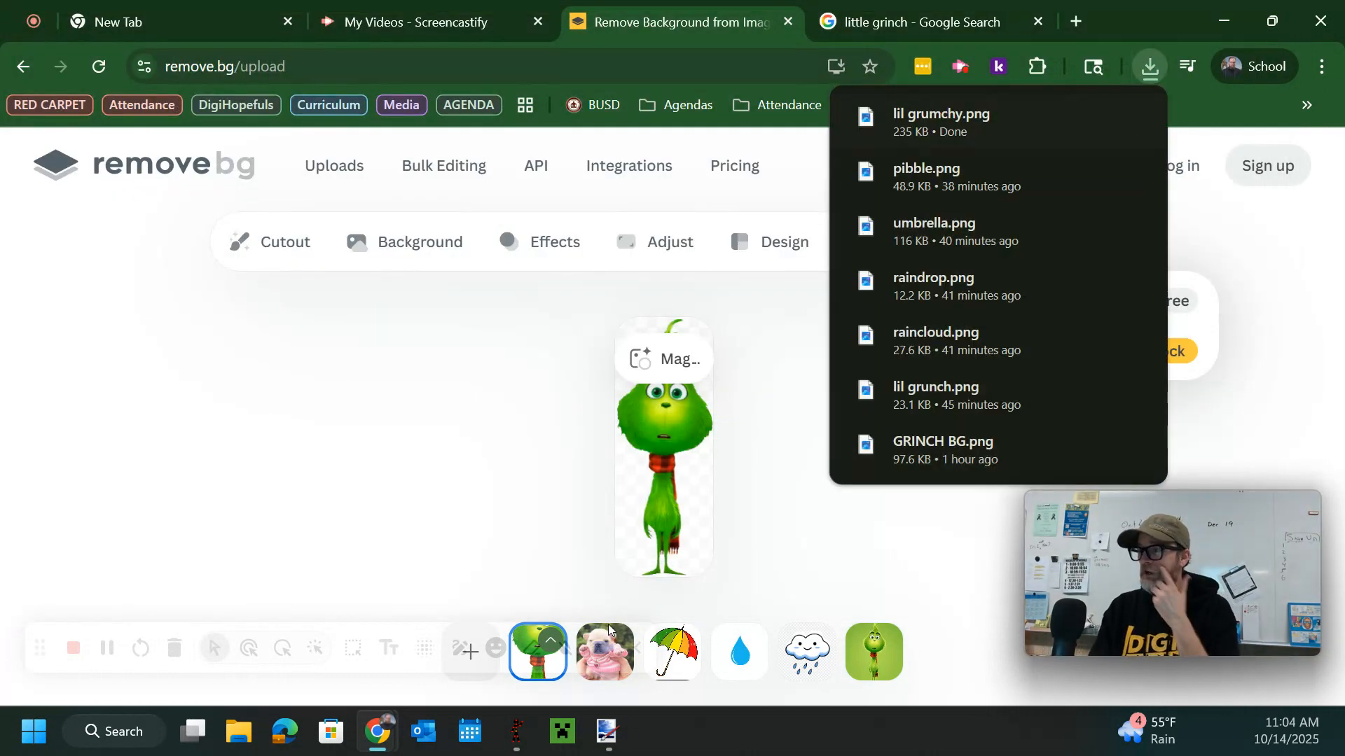
Step: Switch to the untitled Pivot Animator project and load lil grumchy from Downloads as a sprite image
{"action": "mouse_move", "coordinate": [516, 732]}
{"action": "left_click", "coordinate": [595, 663]}
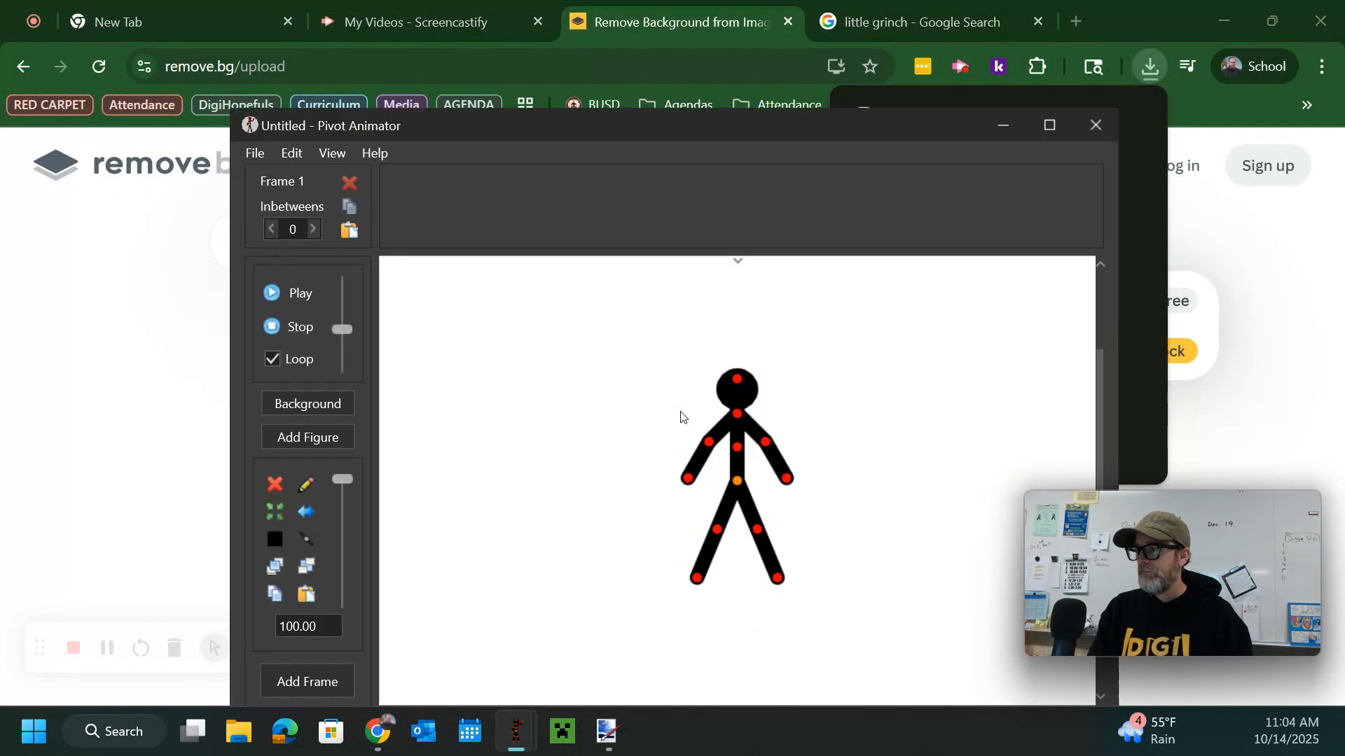
{"action": "left_click", "coordinate": [255, 154]}
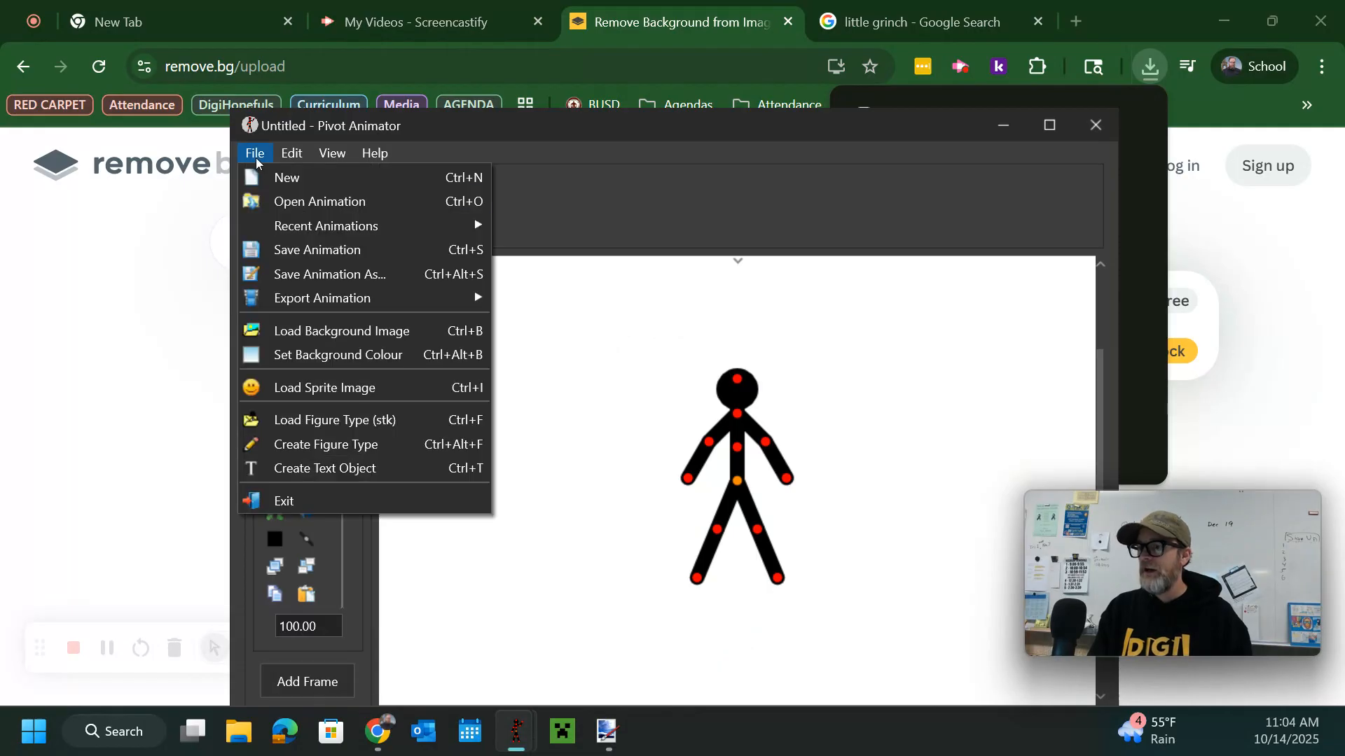
{"action": "left_click", "coordinate": [372, 389]}
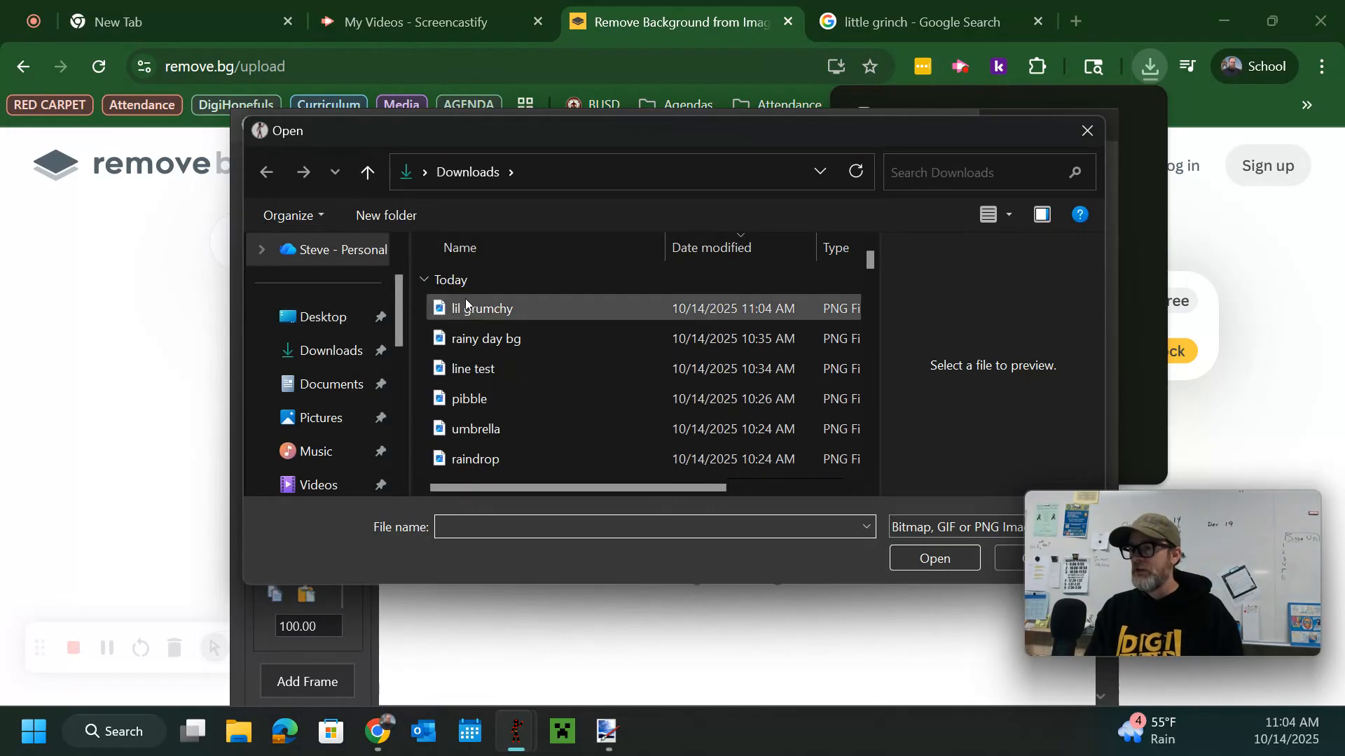
{"action": "left_click", "coordinate": [458, 308]}
{"action": "left_click", "coordinate": [935, 559]}
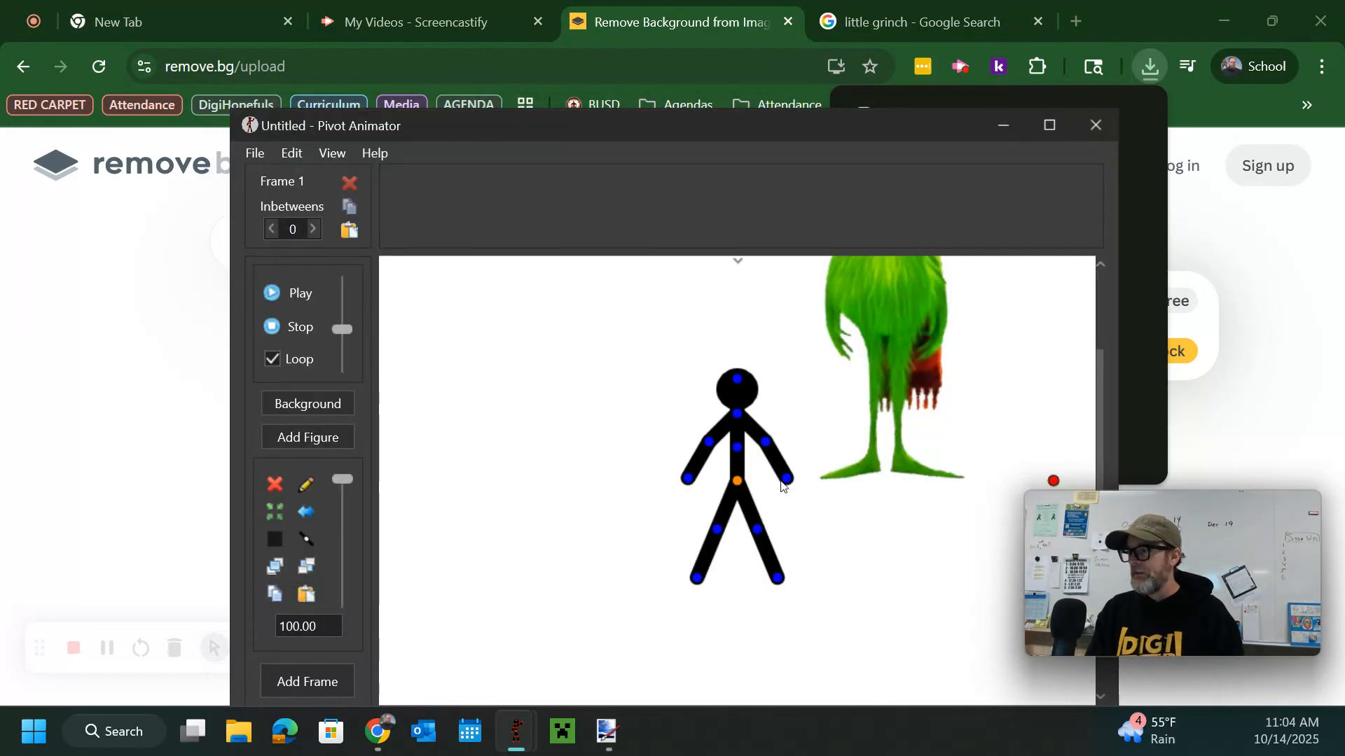
Step: Move the stick figure outside the canvas and place the Grinch sprite at the canvas's lower-left corner
{"action": "scroll", "coordinate": [863, 451], "scroll_direction": "down", "scroll_amount": 4}
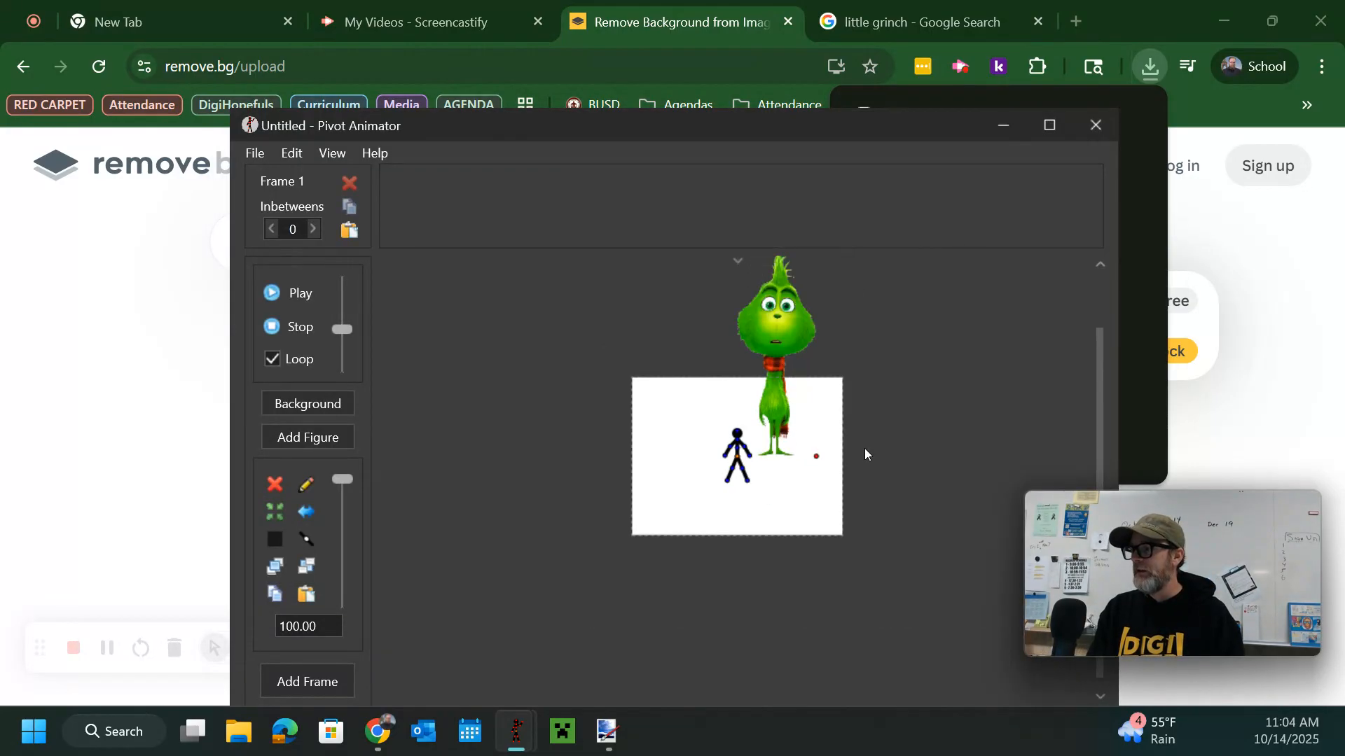
{"action": "scroll", "coordinate": [741, 459], "scroll_direction": "up", "scroll_amount": 2}
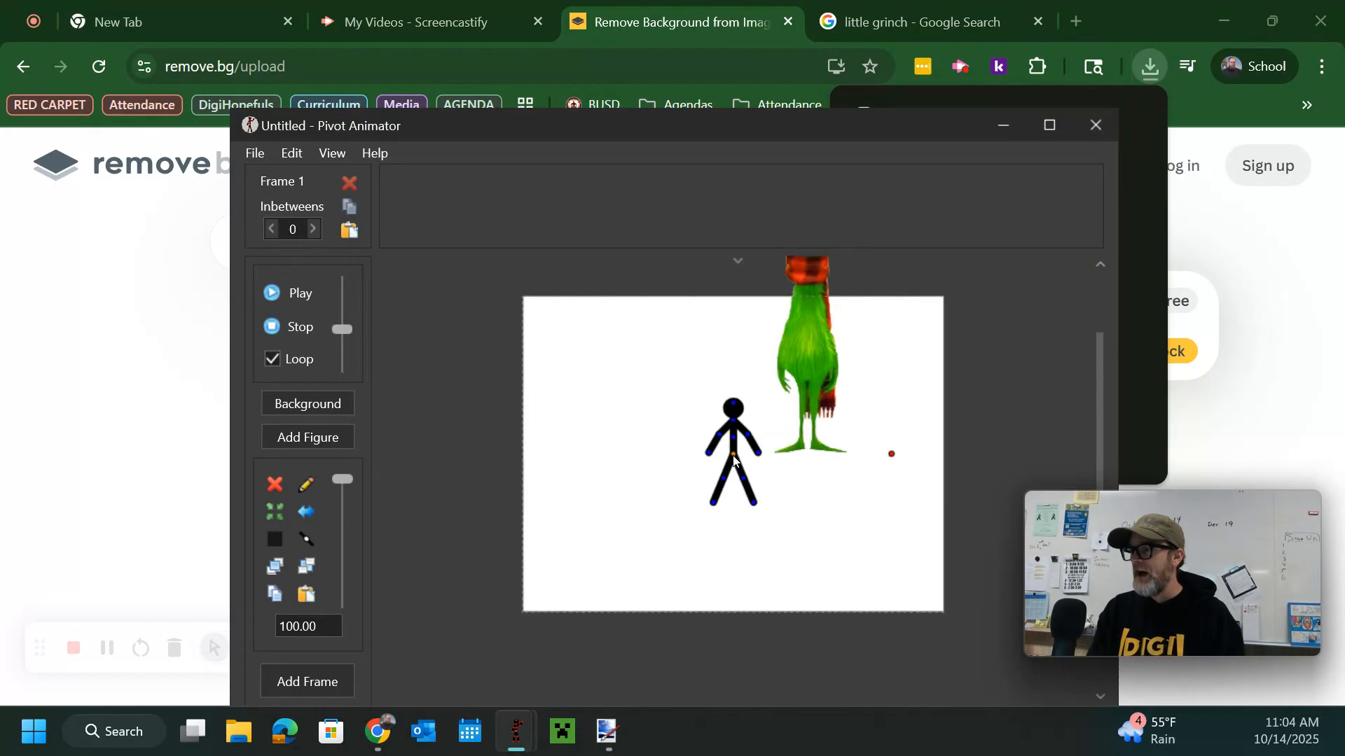
{"action": "left_click_drag", "start_coordinate": [734, 459], "coordinate": [411, 323]}
{"action": "left_click_drag", "start_coordinate": [764, 459], "coordinate": [522, 603]}
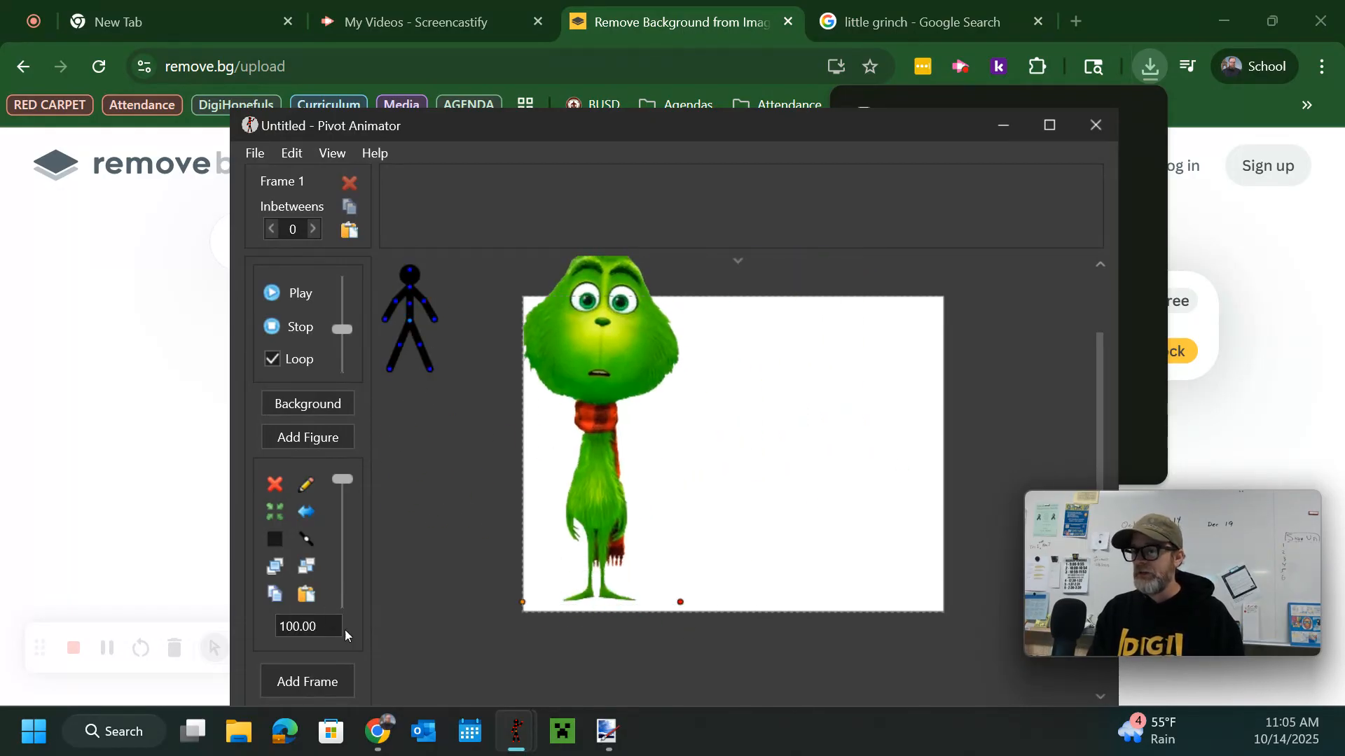
Step: Scale the Grinch sprite to 50% and reposition it so its feet stand on the canvas's bottom edge
{"action": "double_click", "coordinate": [303, 625]}
{"action": "type", "text": "50"}
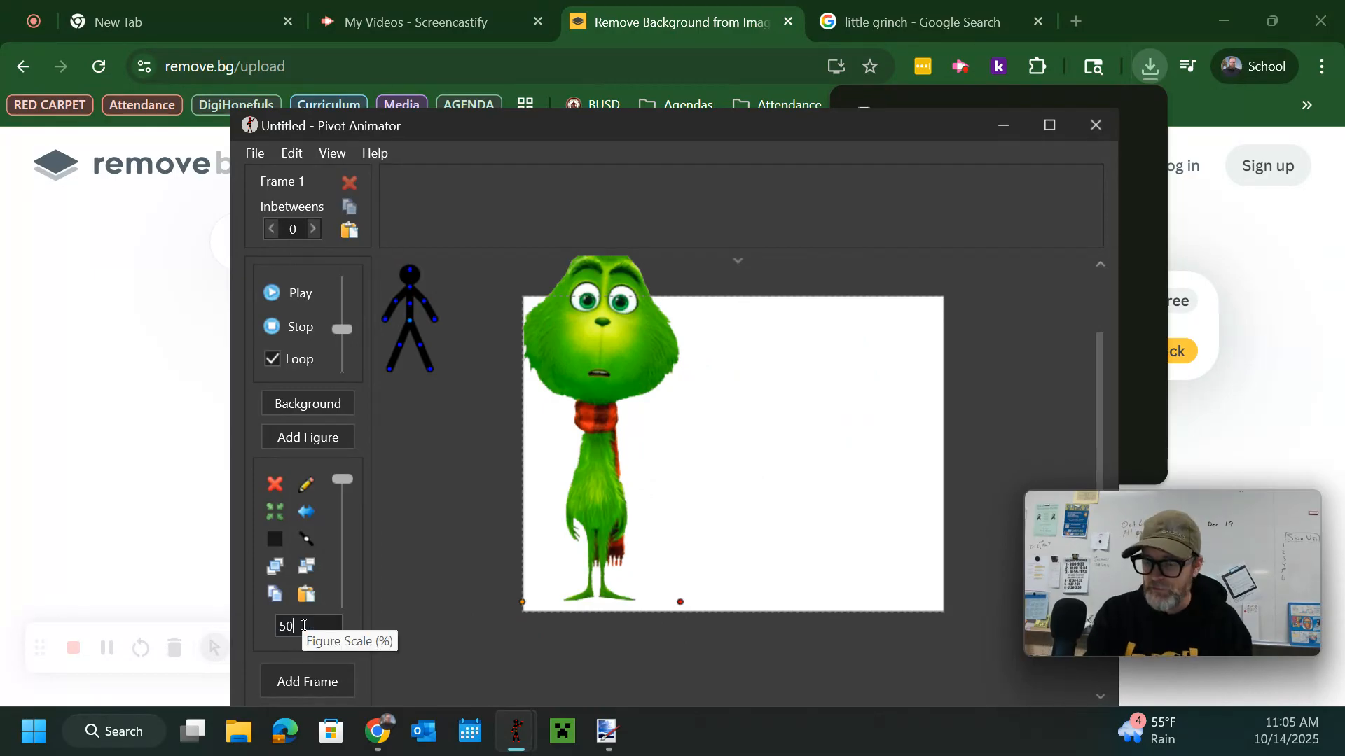
{"action": "key", "text": "Return"}
{"action": "left_click_drag", "start_coordinate": [522, 607], "coordinate": [619, 612]}
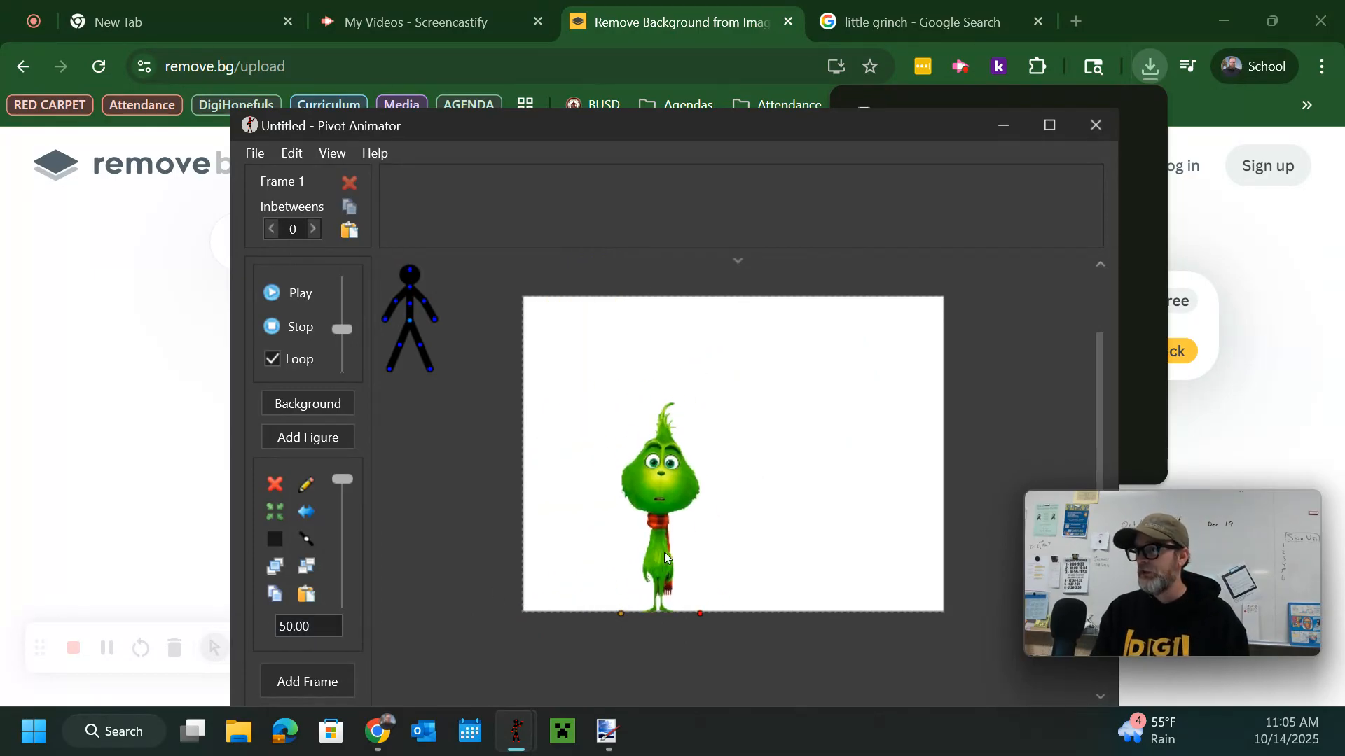
Step: Switch to the Google image search in the browser and search for "pibble"
{"action": "left_click", "coordinate": [913, 20]}
{"action": "left_click", "coordinate": [914, 20]}
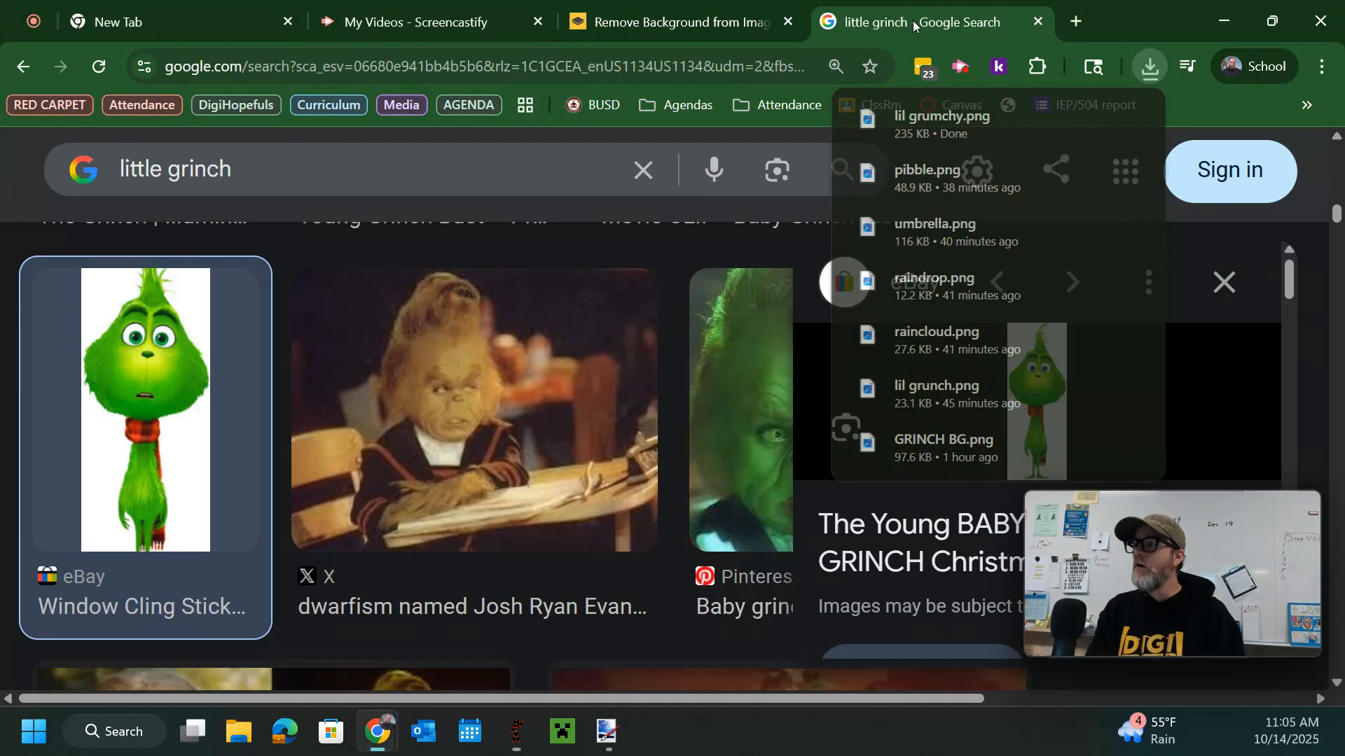
{"action": "triple_click", "coordinate": [292, 181]}
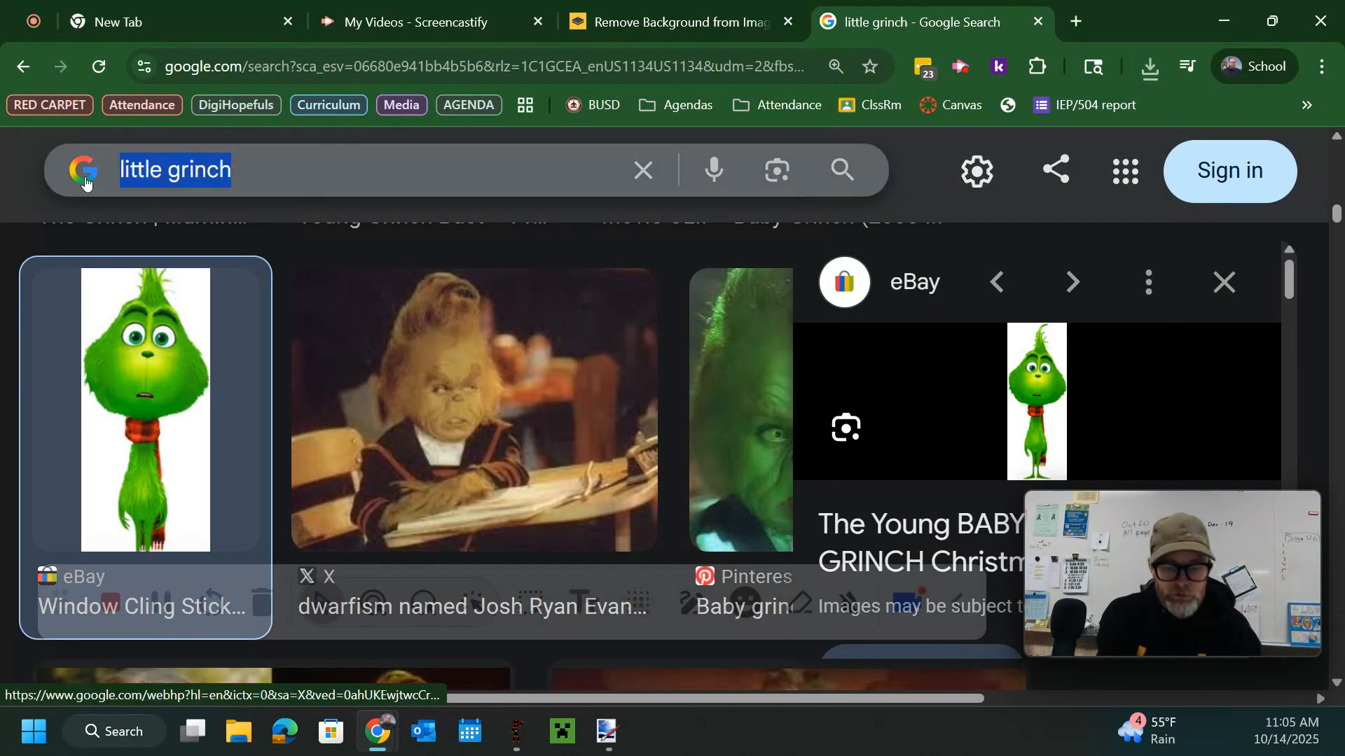
{"action": "type", "text": "pibble"}
{"action": "key", "text": "Return"}
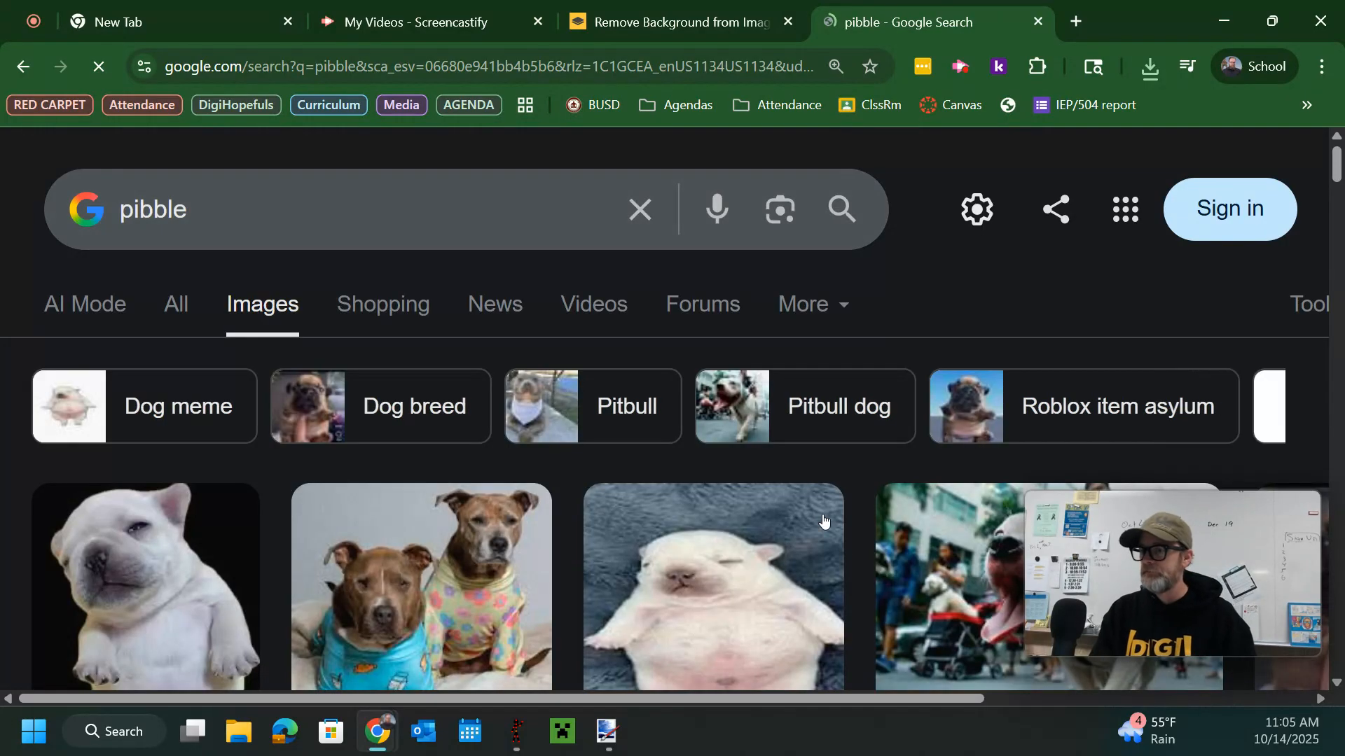
Step: Open the image result of the white puppy on a black background and copy the image
{"action": "scroll", "coordinate": [208, 526], "scroll_direction": "down", "scroll_amount": 2}
{"action": "scroll", "coordinate": [208, 525], "scroll_direction": "down", "scroll_amount": 2}
{"action": "left_click", "coordinate": [208, 522]}
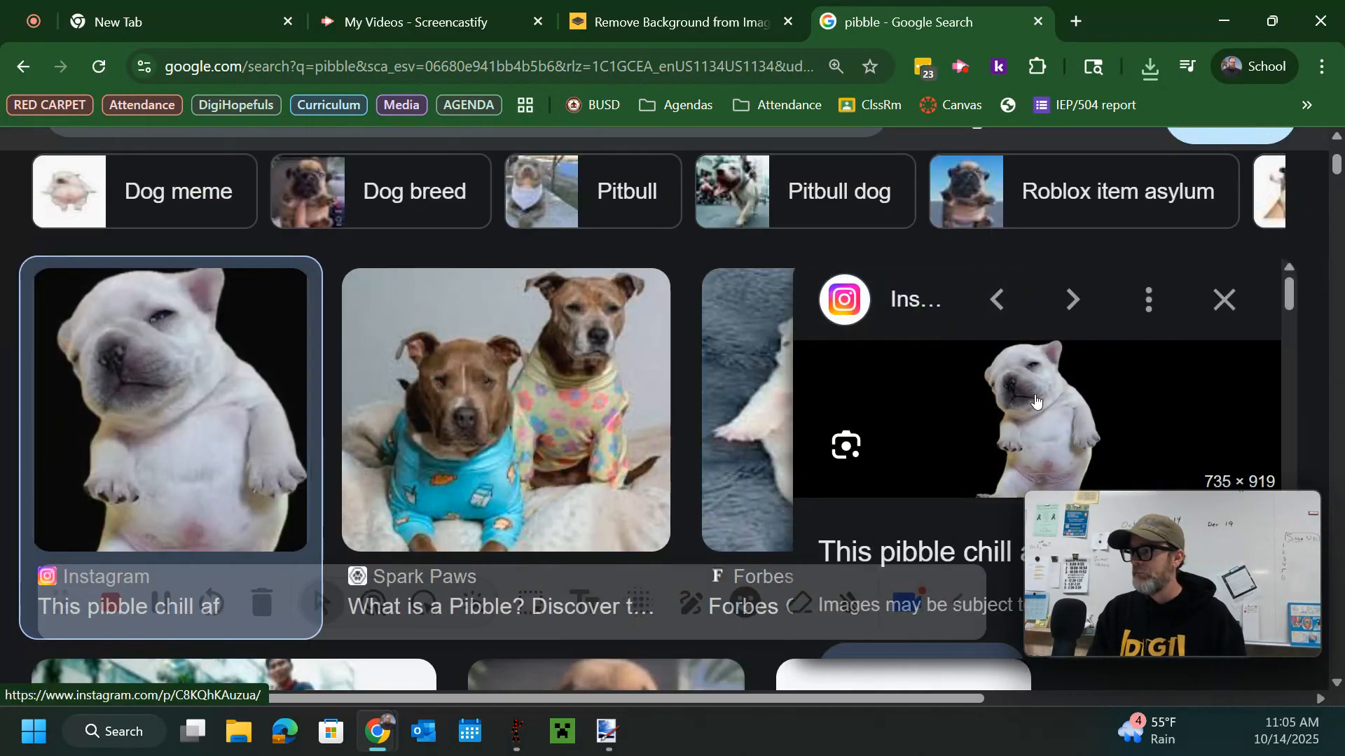
{"action": "right_click", "coordinate": [1053, 438]}
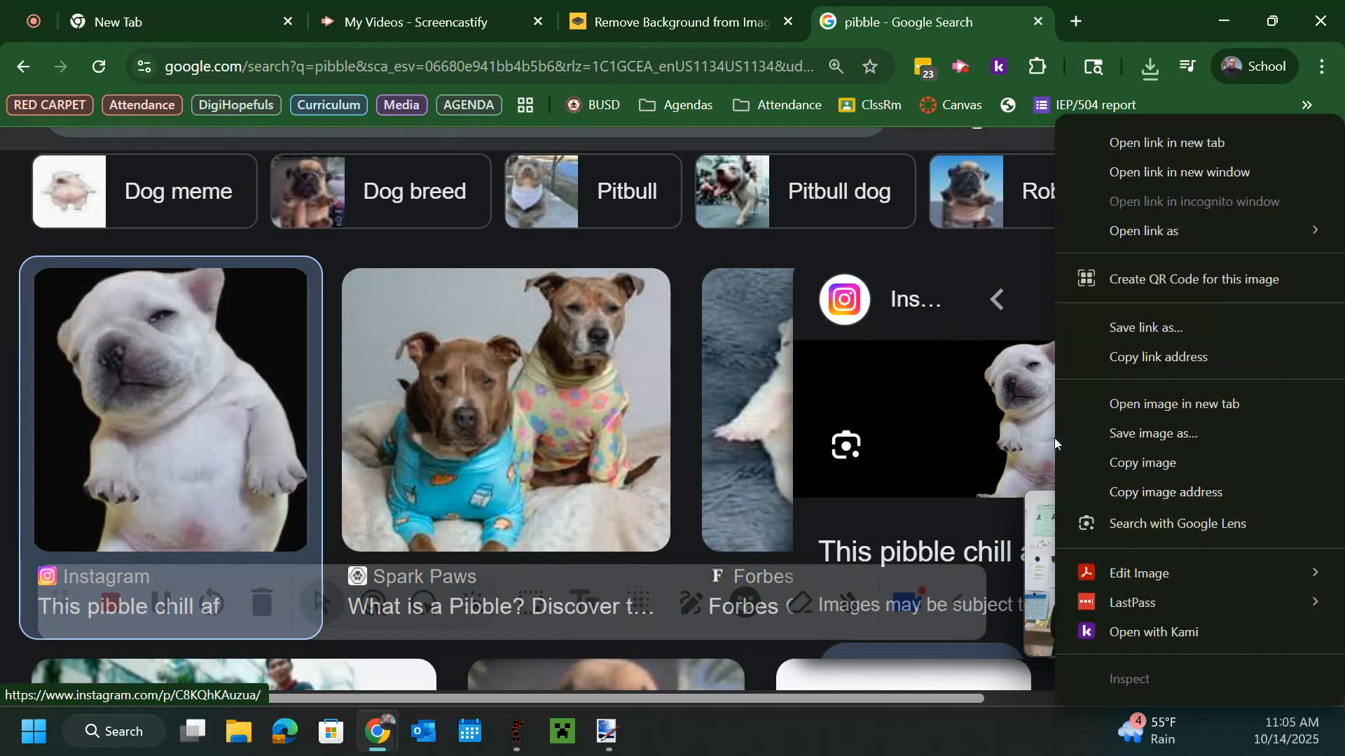
{"action": "left_click", "coordinate": [1142, 463]}
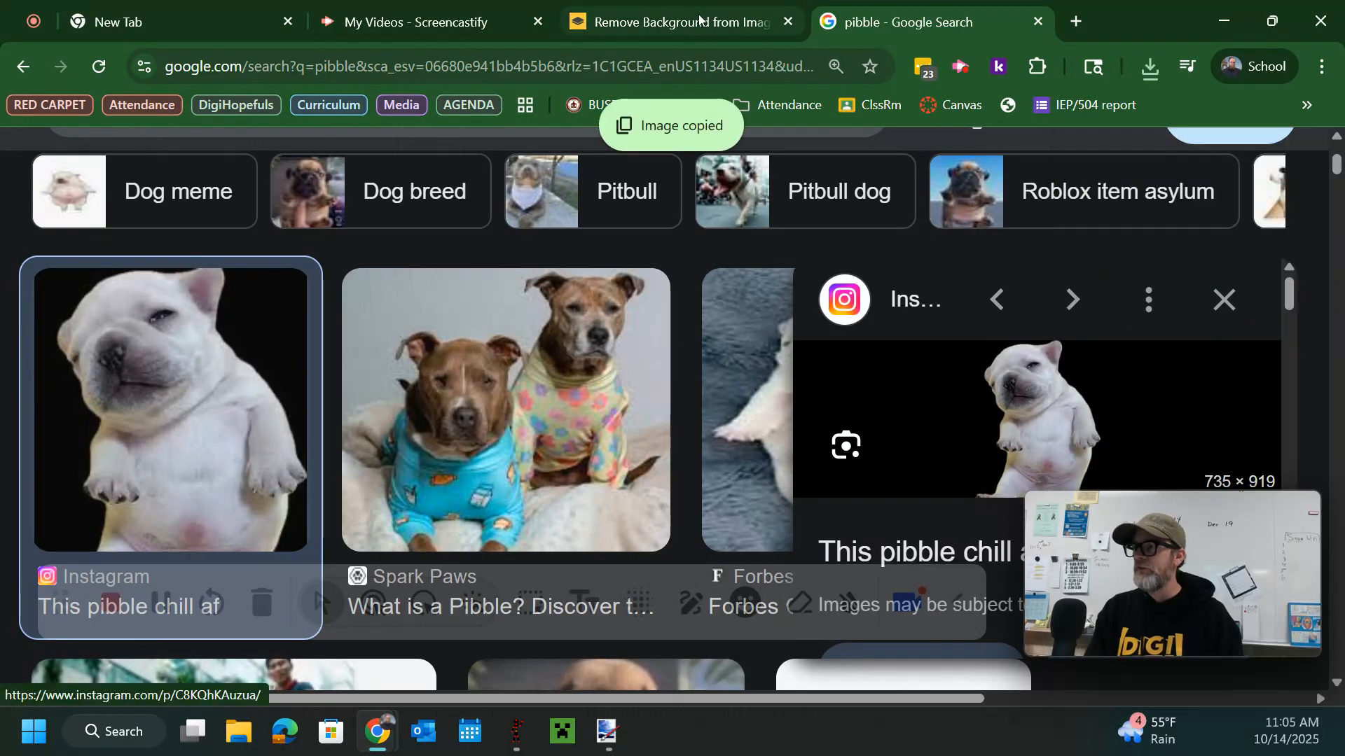
Step: Paste the puppy image into remove.bg and download the free preview of the cutout to Downloads as "pible2"
{"action": "left_click", "coordinate": [672, 22]}
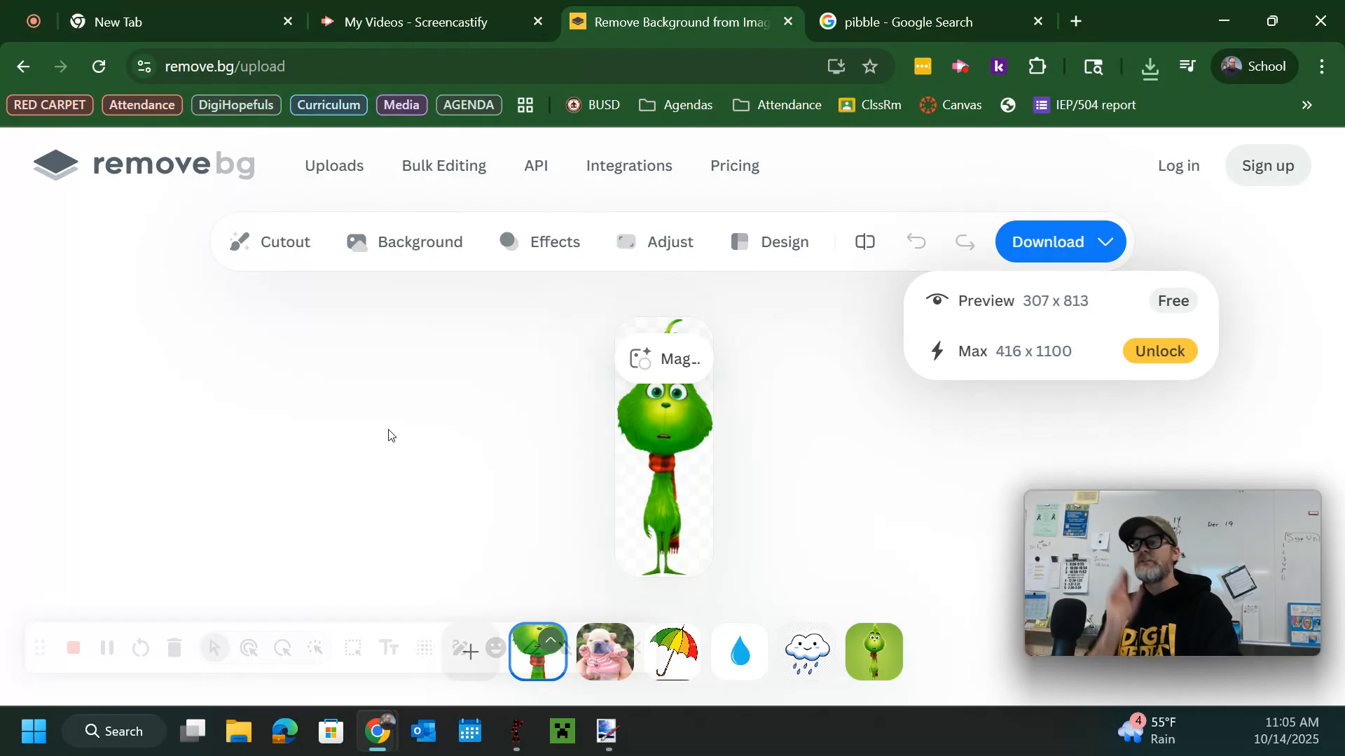
{"action": "key", "text": "ctrl+v"}
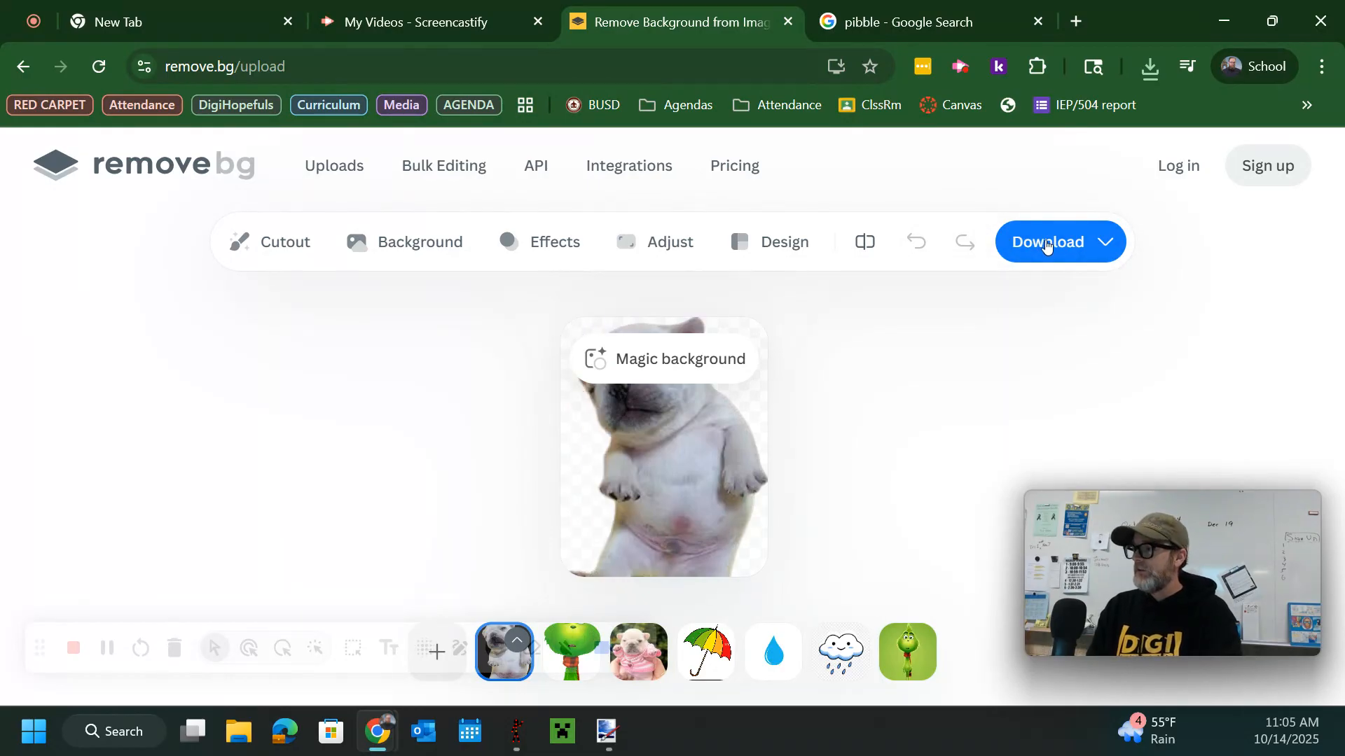
{"action": "mouse_move", "coordinate": [1044, 246]}
{"action": "left_click", "coordinate": [1071, 322]}
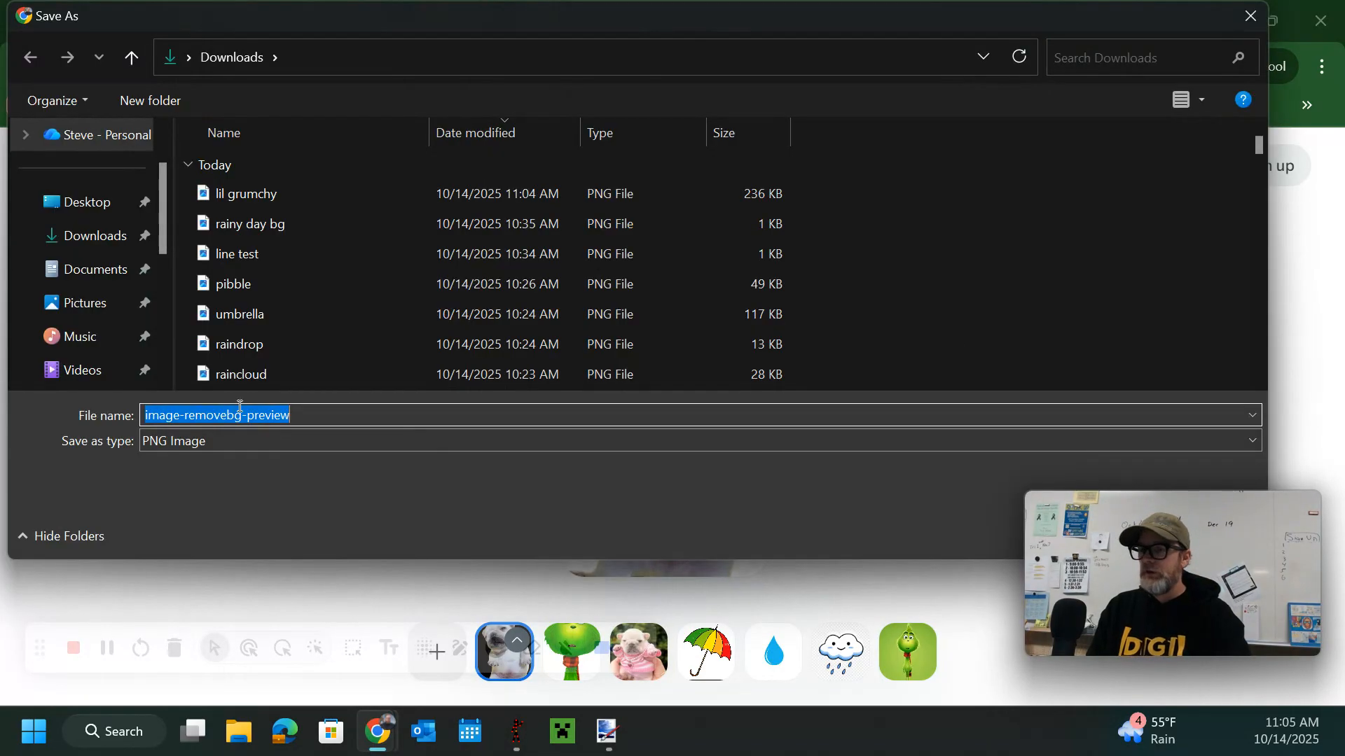
{"action": "type", "text": "pible2"}
{"action": "key", "text": "Return"}
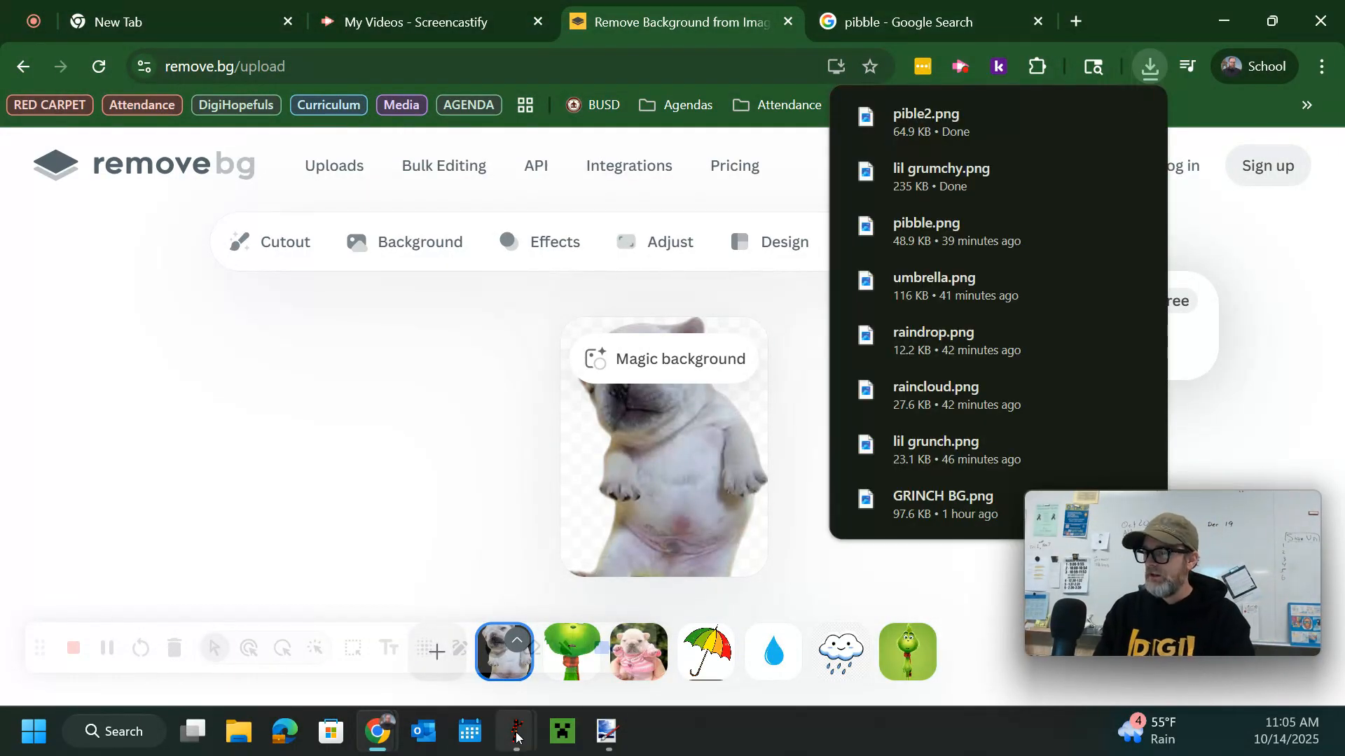
Step: Switch to the untitled Pivot Animator project and load pible2 from Downloads as a sprite image
{"action": "mouse_move", "coordinate": [516, 735]}
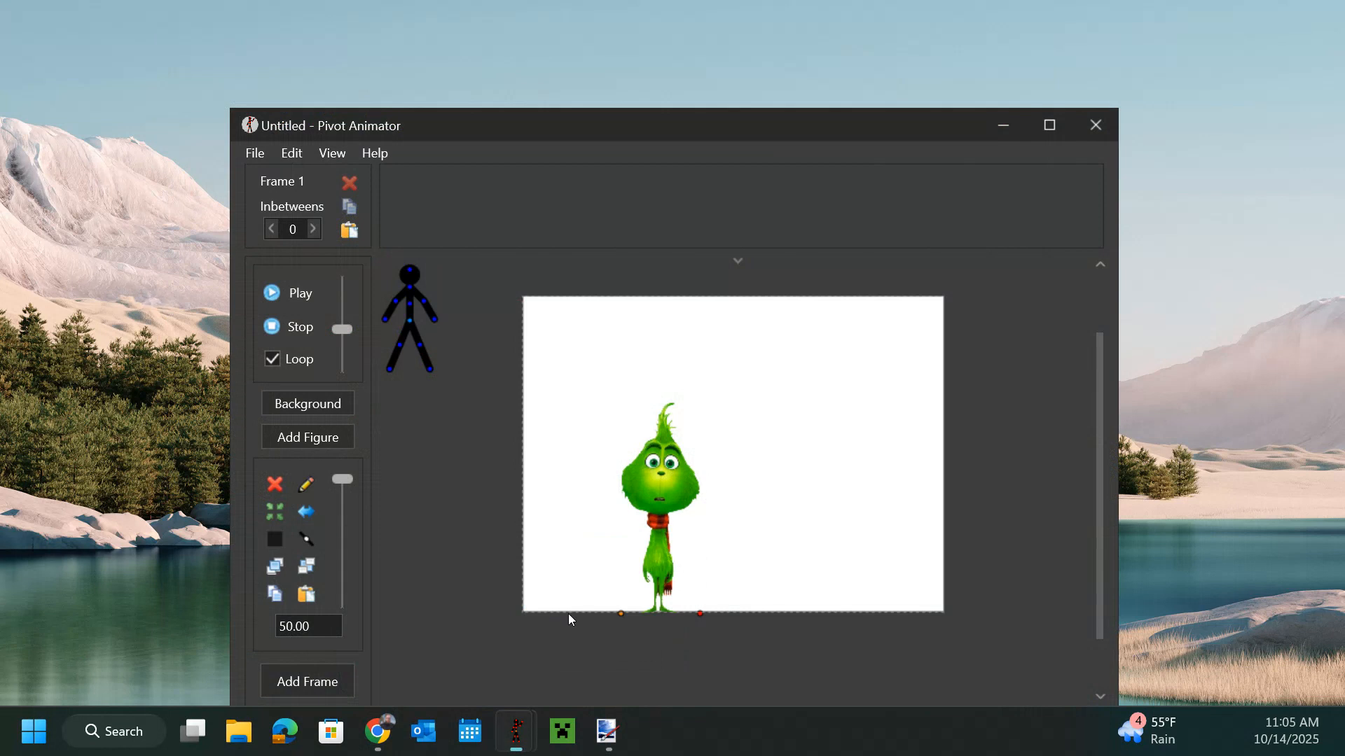
{"action": "left_click", "coordinate": [569, 613]}
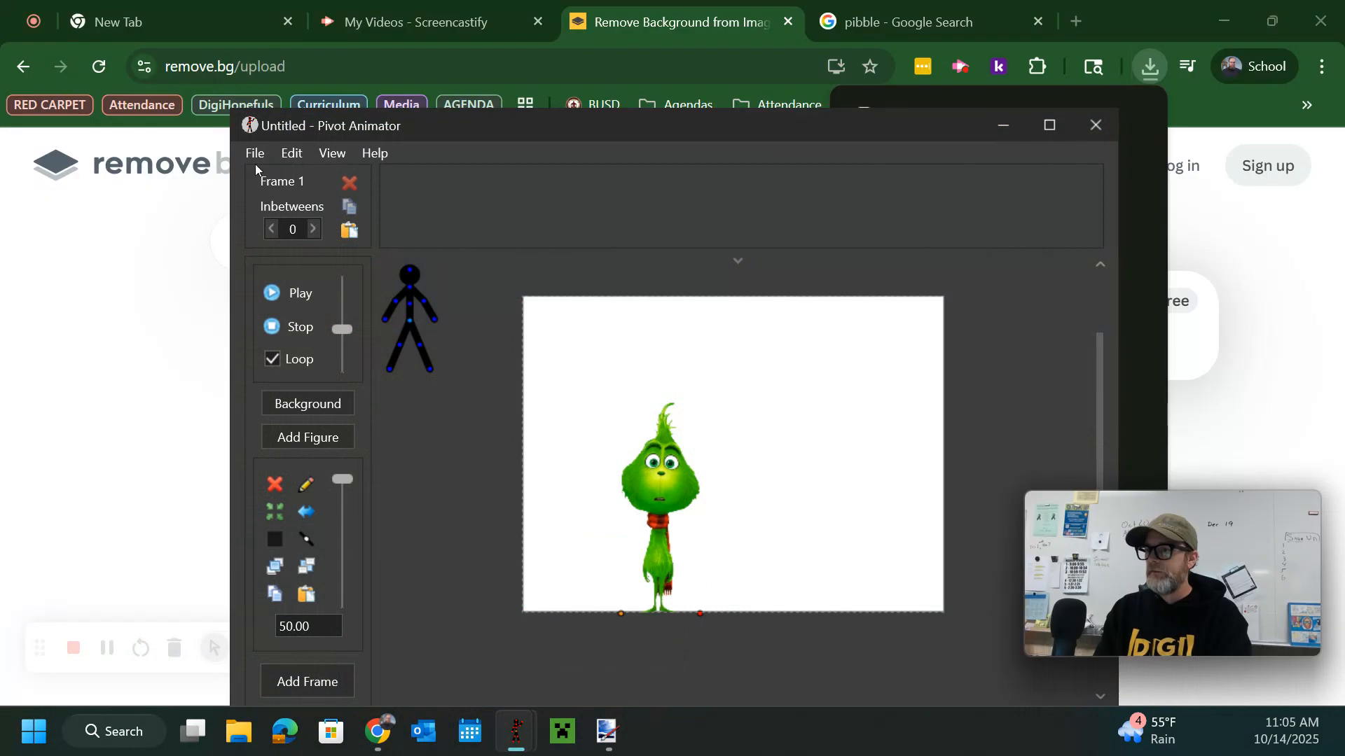
{"action": "left_click", "coordinate": [254, 154]}
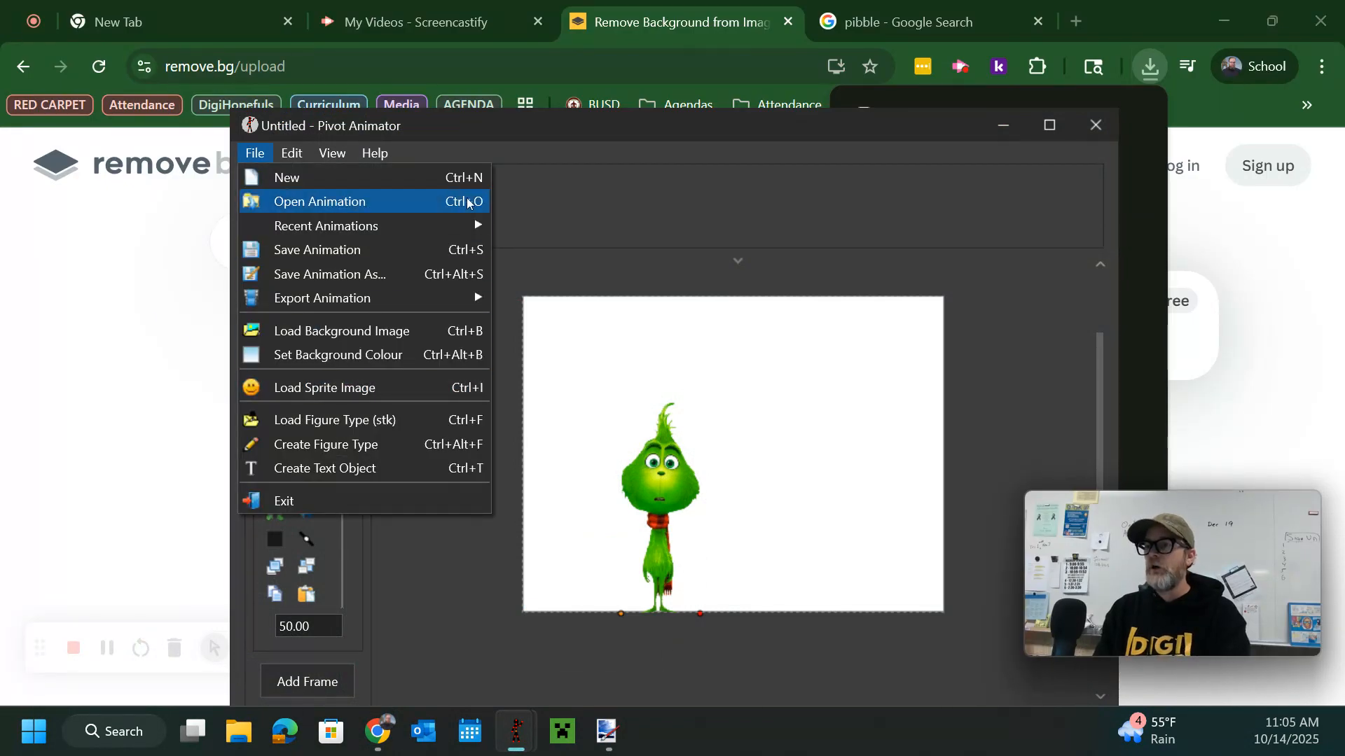
{"action": "left_click", "coordinate": [541, 130]}
{"action": "left_click", "coordinate": [266, 154]}
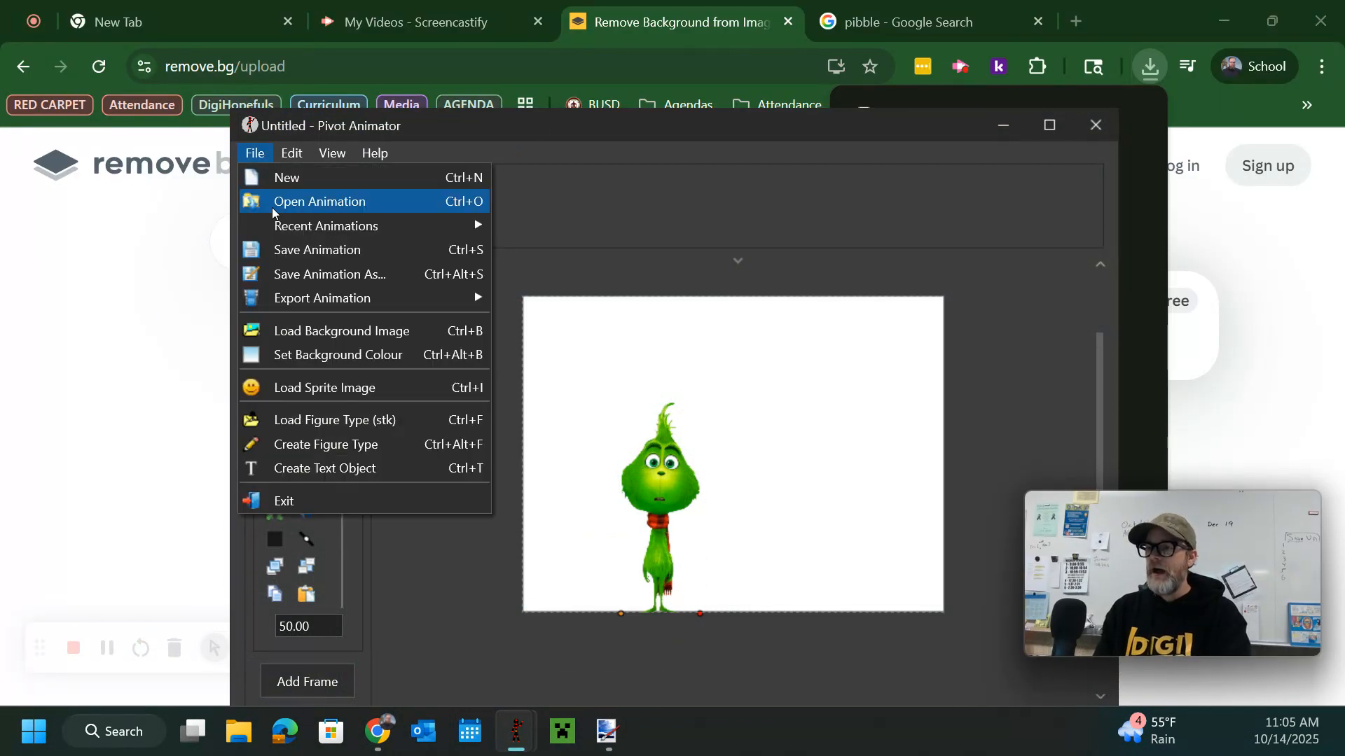
{"action": "left_click", "coordinate": [320, 384]}
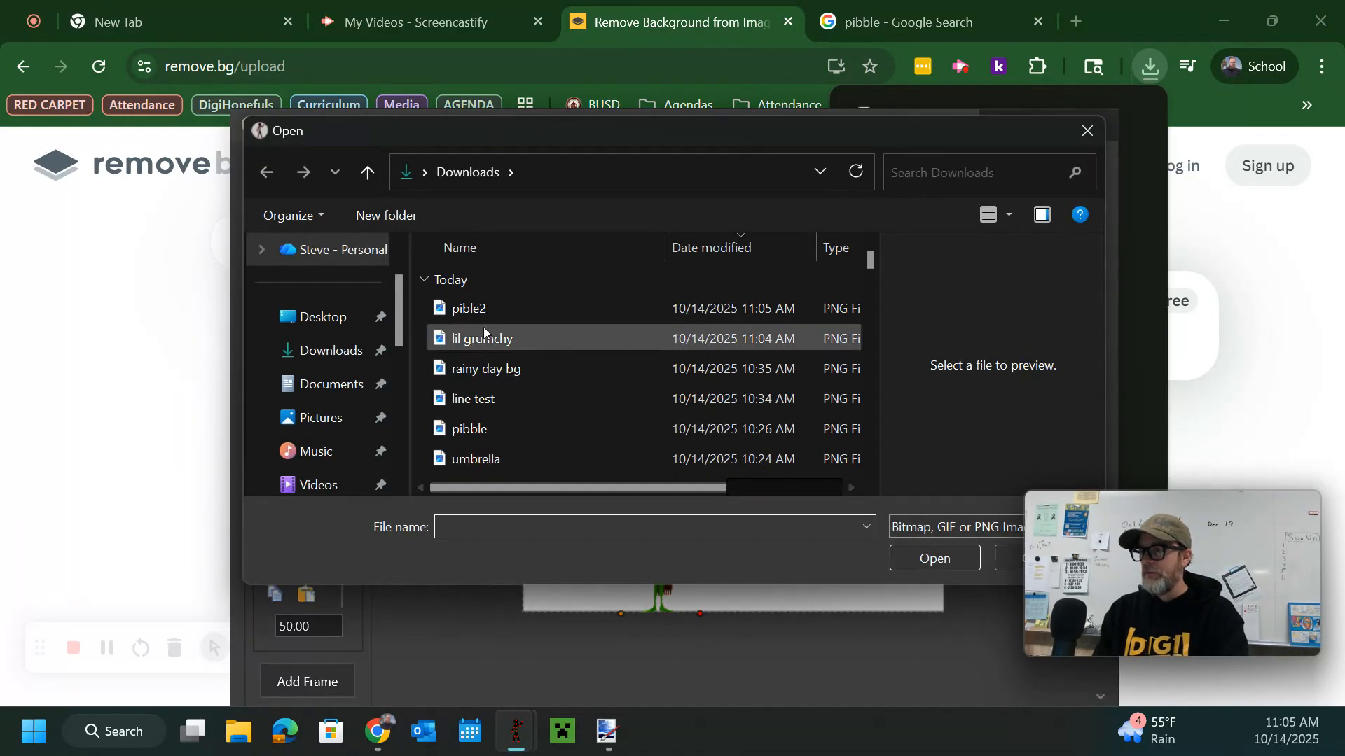
{"action": "left_click", "coordinate": [690, 429]}
{"action": "left_click", "coordinate": [923, 560]}
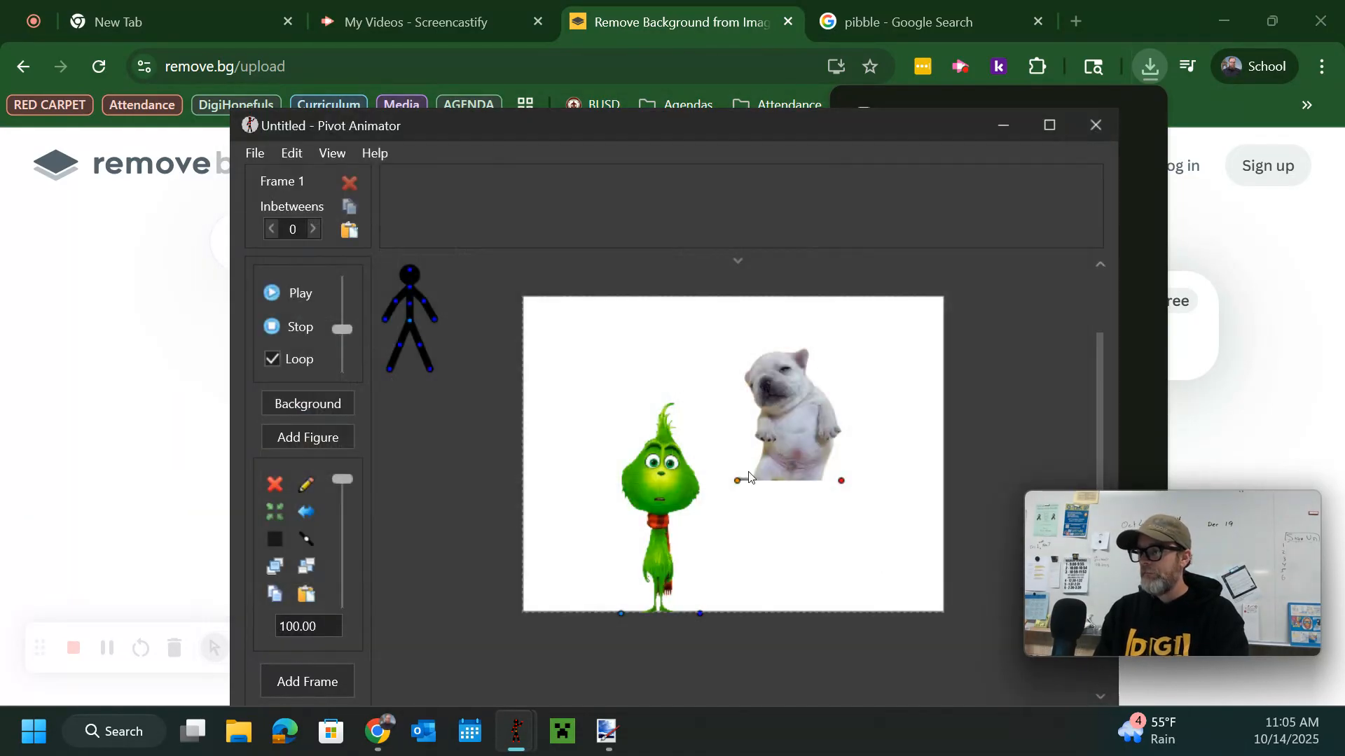
Step: Add 13 frames with the puppy sprite moved to varied positions around the Grinch, and play the animation briefly
{"action": "left_click_drag", "start_coordinate": [738, 482], "coordinate": [497, 602]}
{"action": "key", "text": "space"}
{"action": "key", "text": "space"}
{"action": "key", "text": "space"}
{"action": "key", "text": "space"}
{"action": "key", "text": "space"}
{"action": "key", "text": "space"}
{"action": "key", "text": "space"}
{"action": "key", "text": "space"}
{"action": "key", "text": "space"}
{"action": "key", "text": "space"}
{"action": "key", "text": "space"}
{"action": "key", "text": "space"}
{"action": "key", "text": "space"}
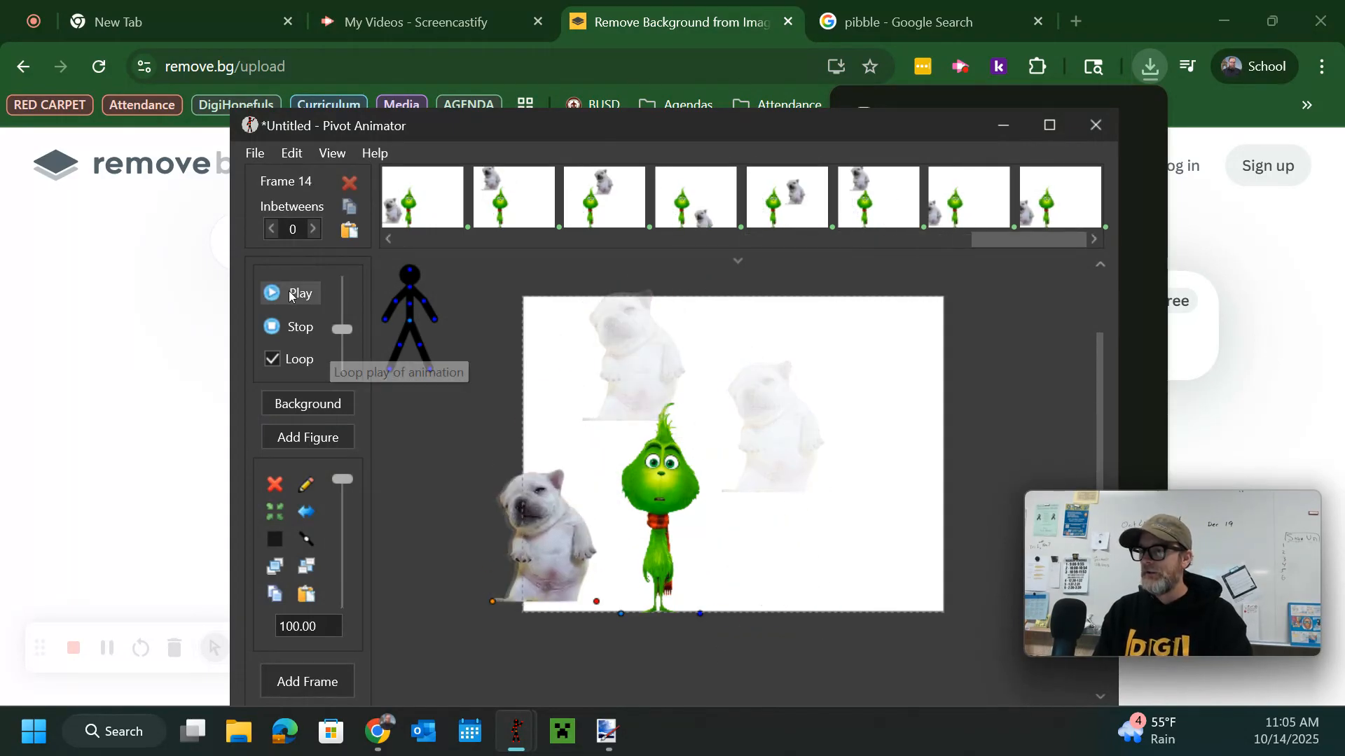
{"action": "left_click", "coordinate": [294, 301]}
{"action": "left_click", "coordinate": [275, 327]}
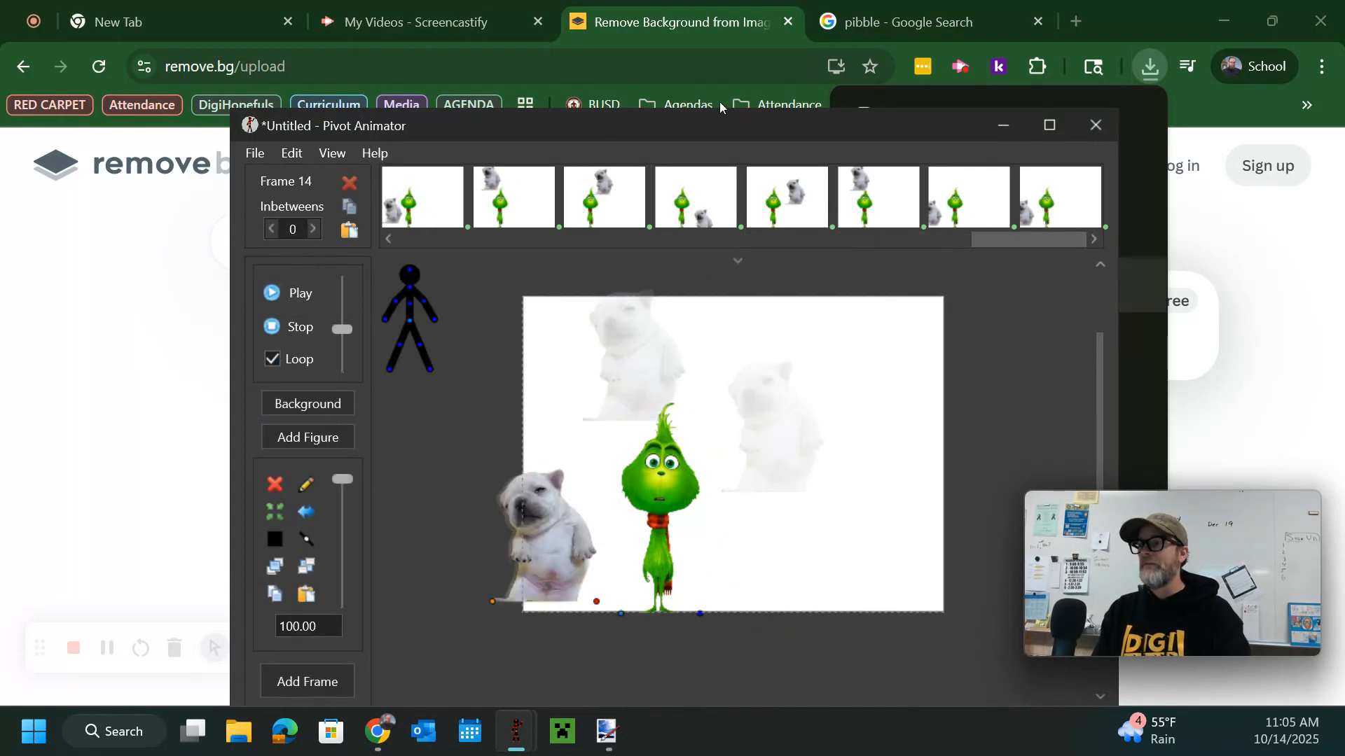
Step: Switch to the Rainy Day Pibble project in Pivot Animator, view its scene with the imported sprites, and minimize it
{"action": "left_click", "coordinate": [841, 21]}
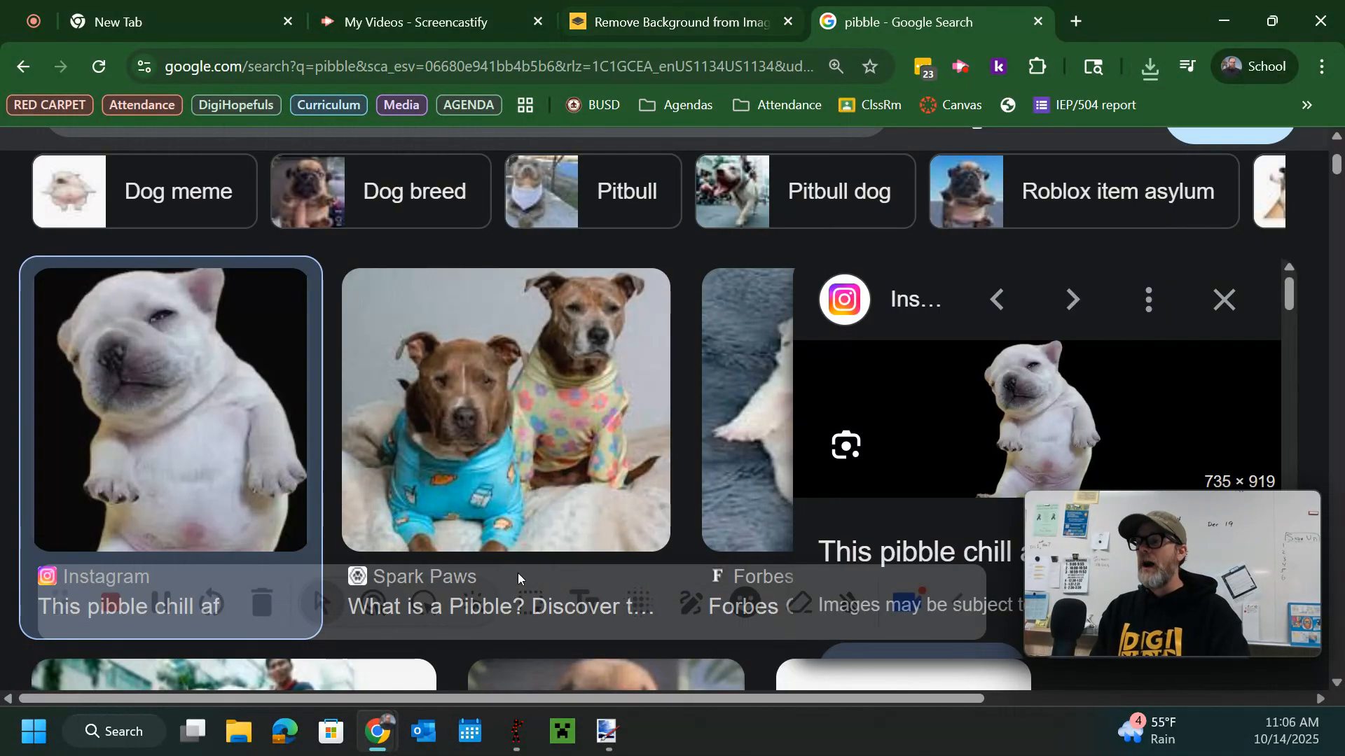
{"action": "mouse_move", "coordinate": [516, 732]}
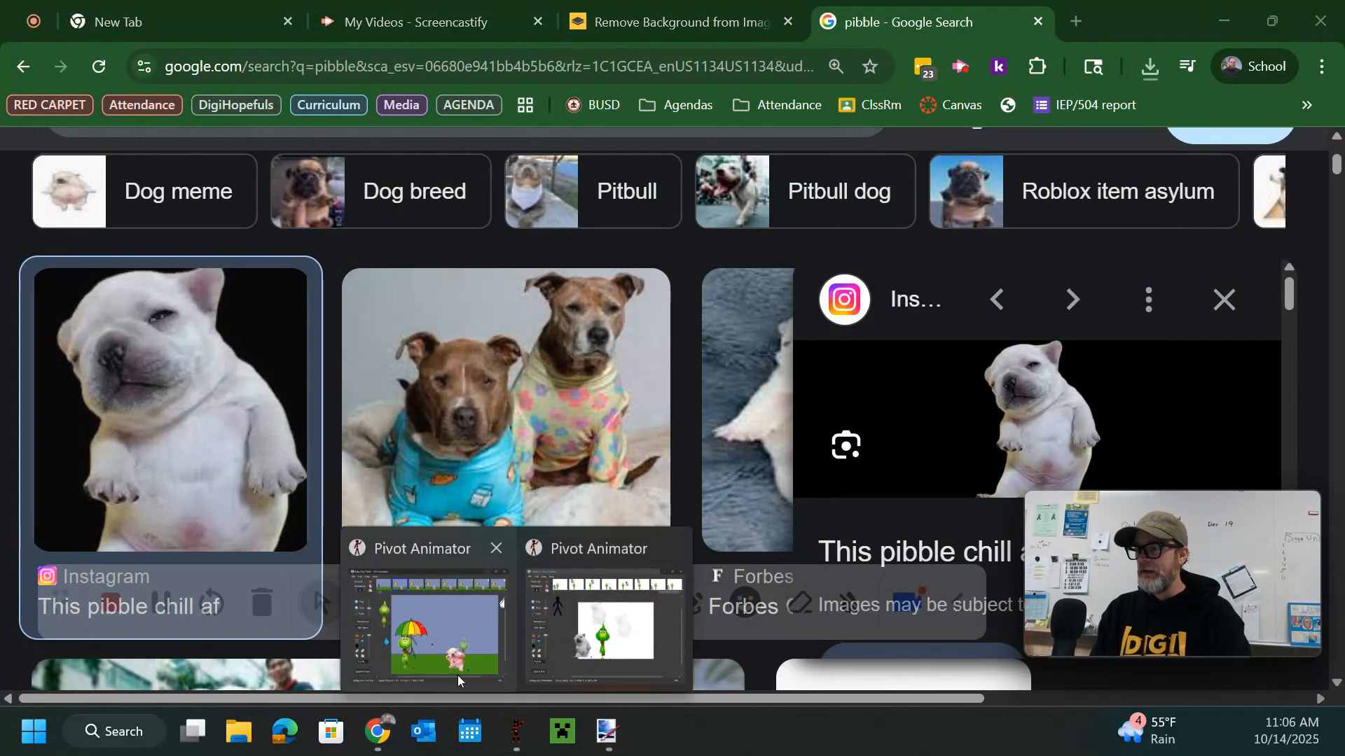
{"action": "left_click", "coordinate": [459, 680]}
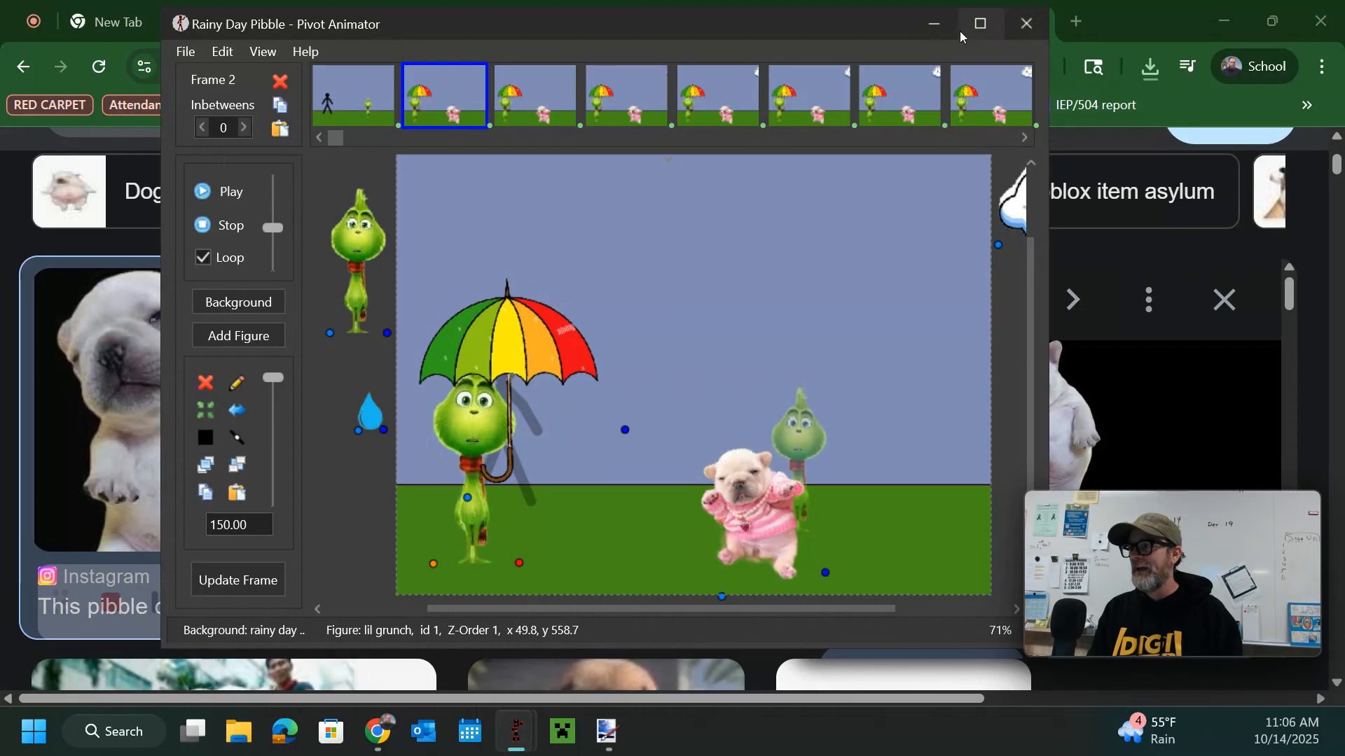
{"action": "left_click", "coordinate": [934, 23]}
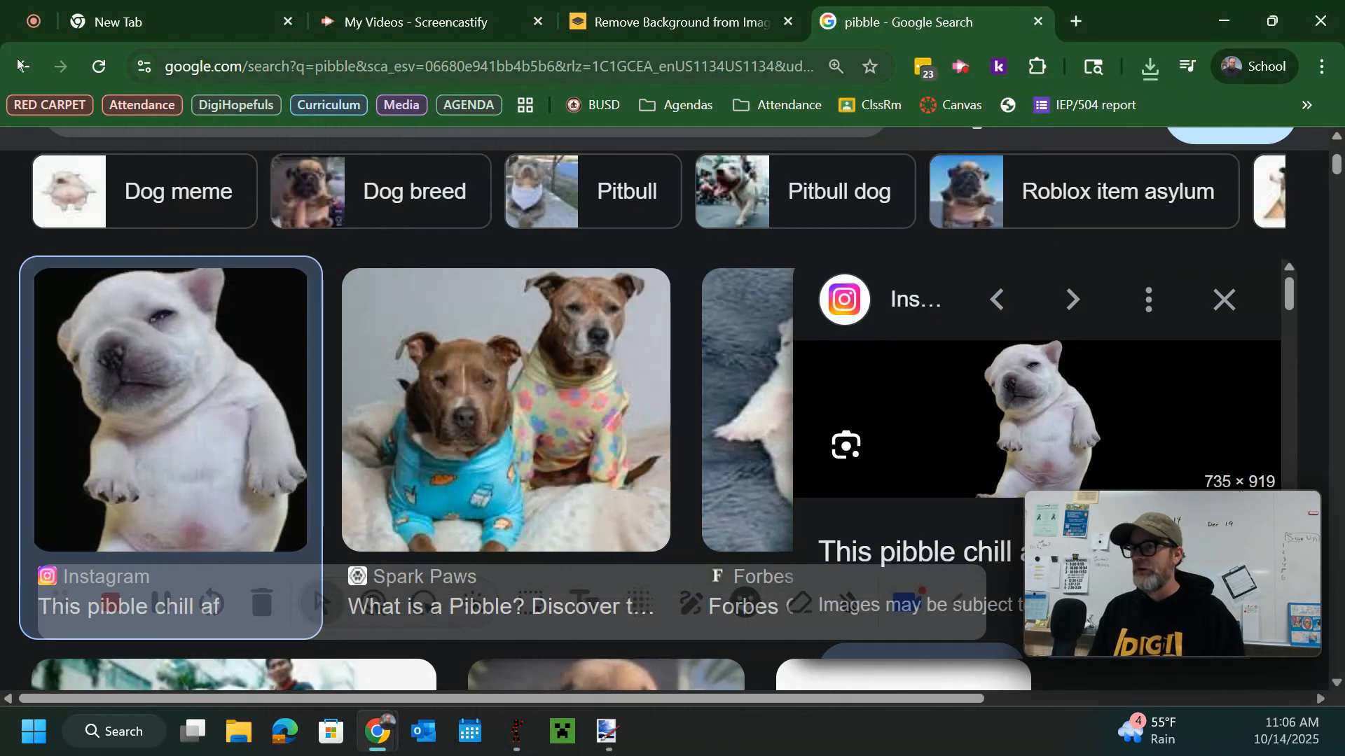